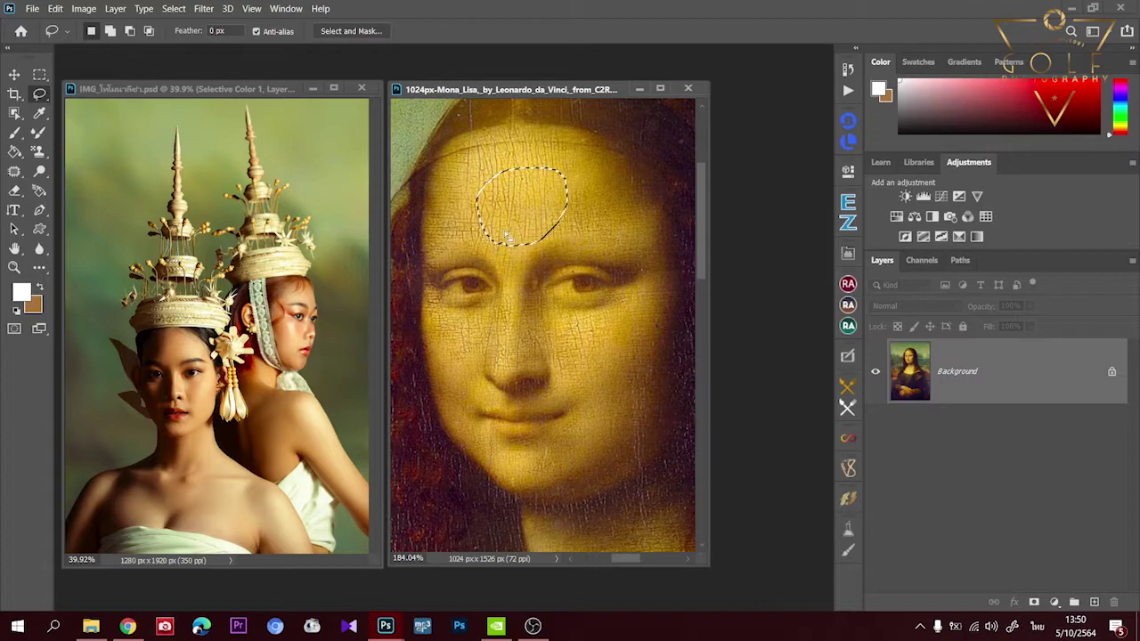
- Apply the Average blur to the selected forehead patch of the Mona Lisa and clear the selection
left_click(204, 9)
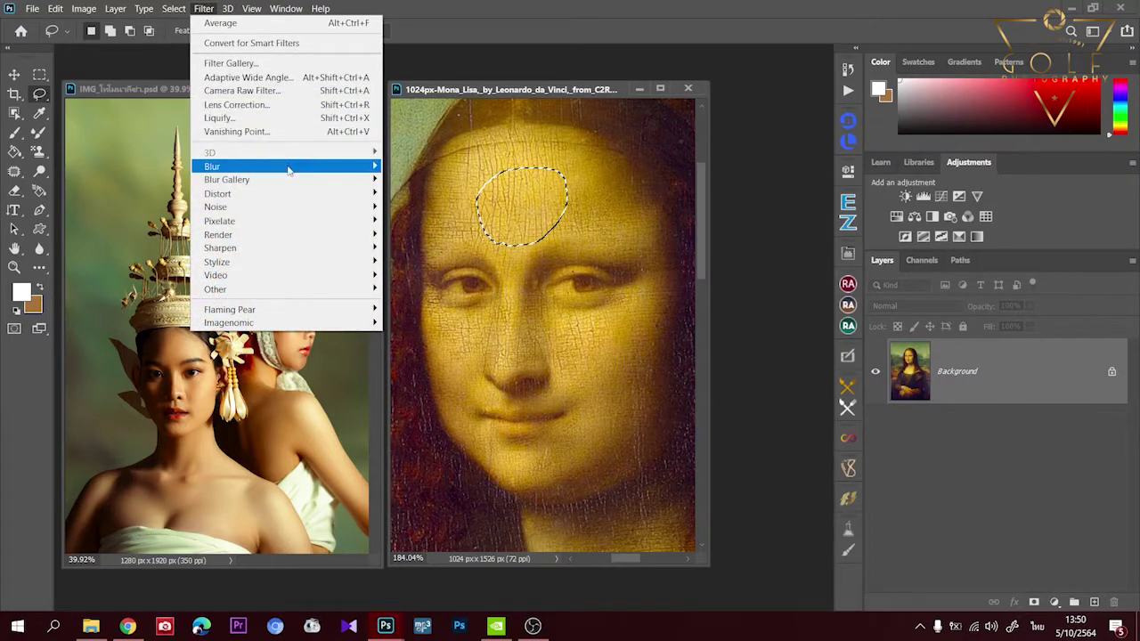
mouse_move(288, 172)
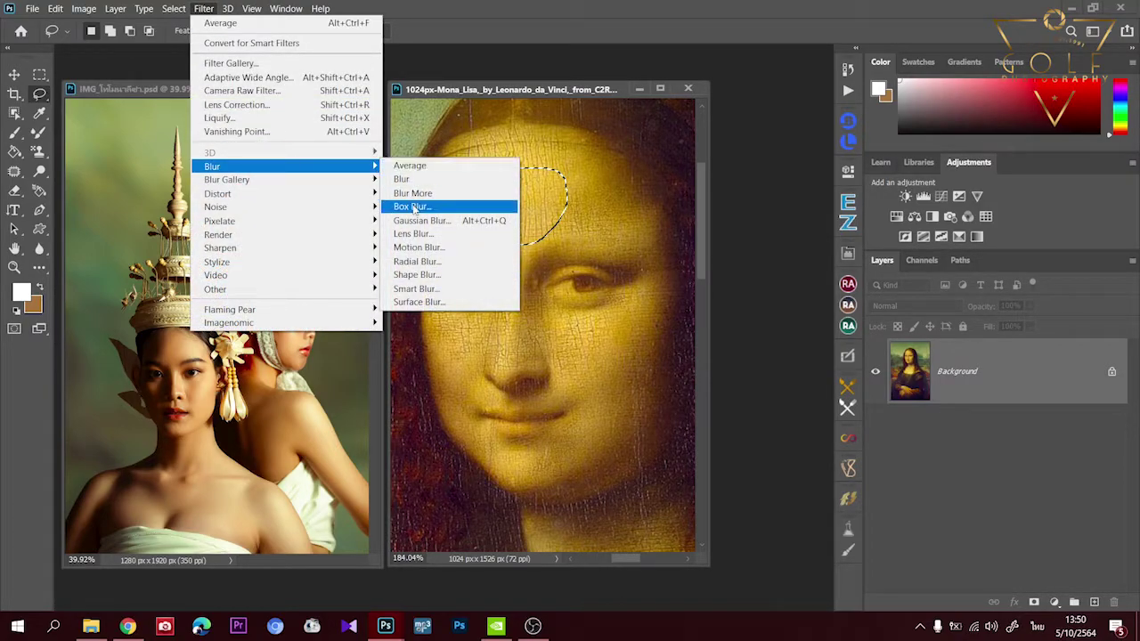
left_click(409, 168)
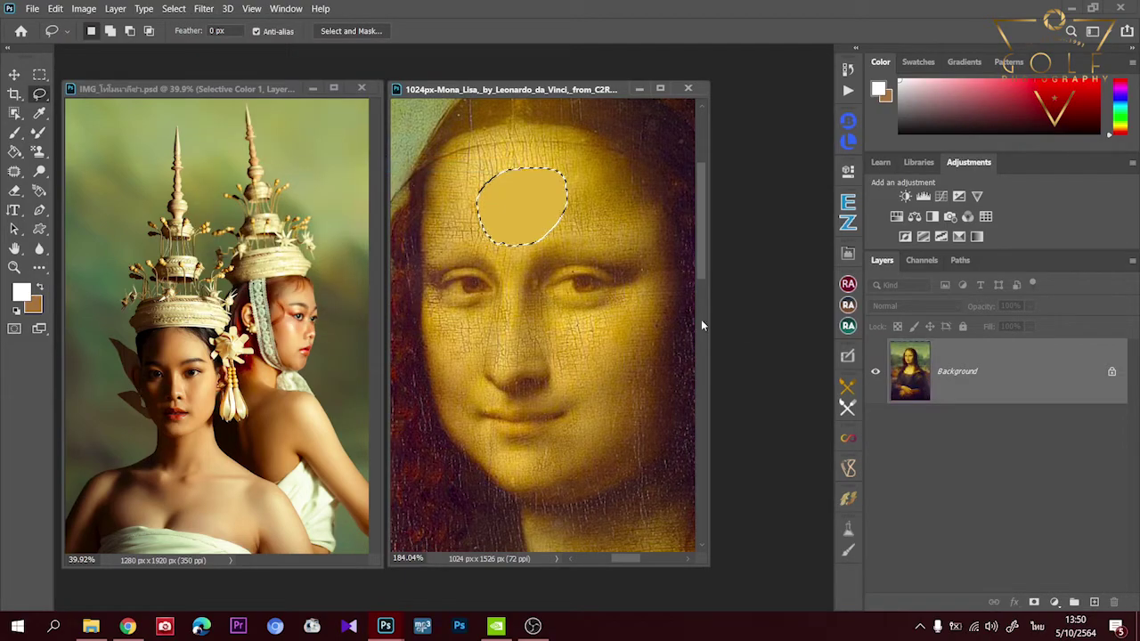
key("ctrl+d")
- Lasso a patch on the Mona Lisa's lit cheek beside the nose, apply the Average blur, and deselect it
mouse_move(560, 376)
left_mouse_down()
mouse_move(570, 322)
mouse_move(602, 309)
mouse_move(630, 315)
mouse_move(638, 340)
mouse_move(620, 372)
mouse_move(577, 381)
left_mouse_up()
left_click(204, 9)
left_click(216, 24)
key("ctrl+d")
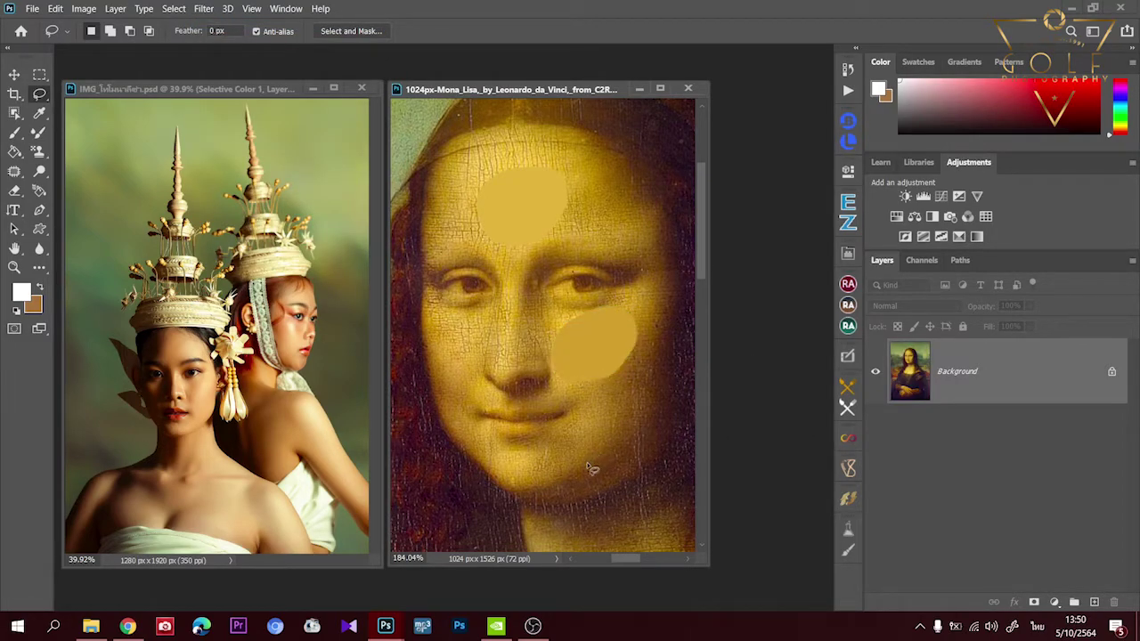
- Lasso the shadowed jaw area of the Mona Lisa, fill it with its average colour, and deselect it
mouse_move(585, 463)
left_mouse_down()
mouse_move(609, 406)
mouse_move(631, 382)
mouse_move(654, 378)
mouse_move(655, 437)
mouse_move(639, 461)
mouse_move(589, 461)
left_mouse_up()
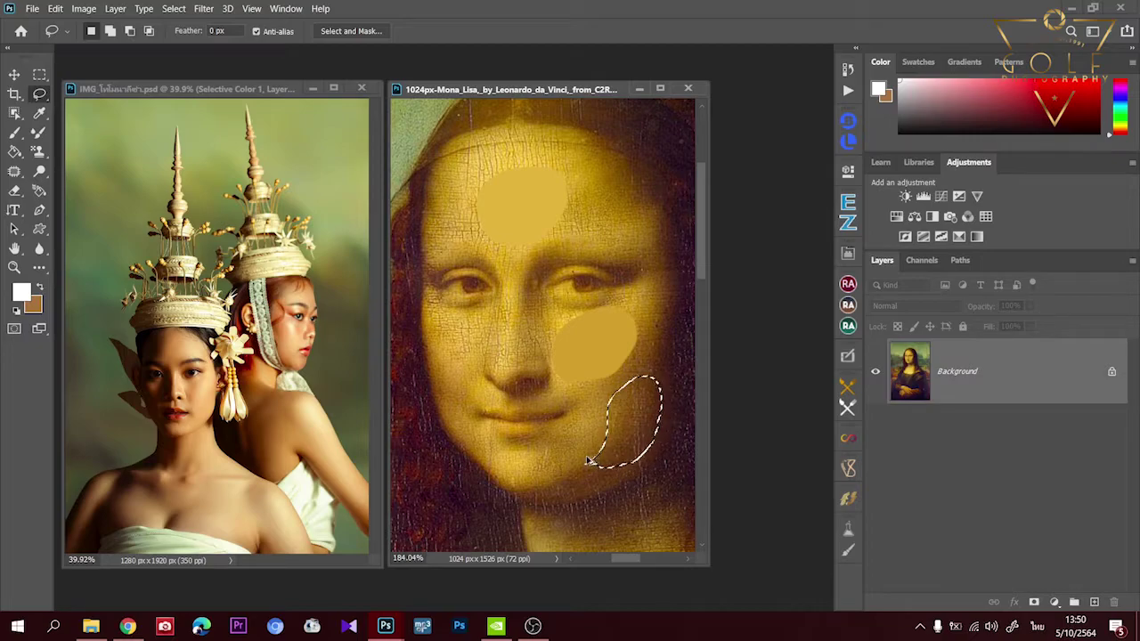
key("ctrl+BackSpace")
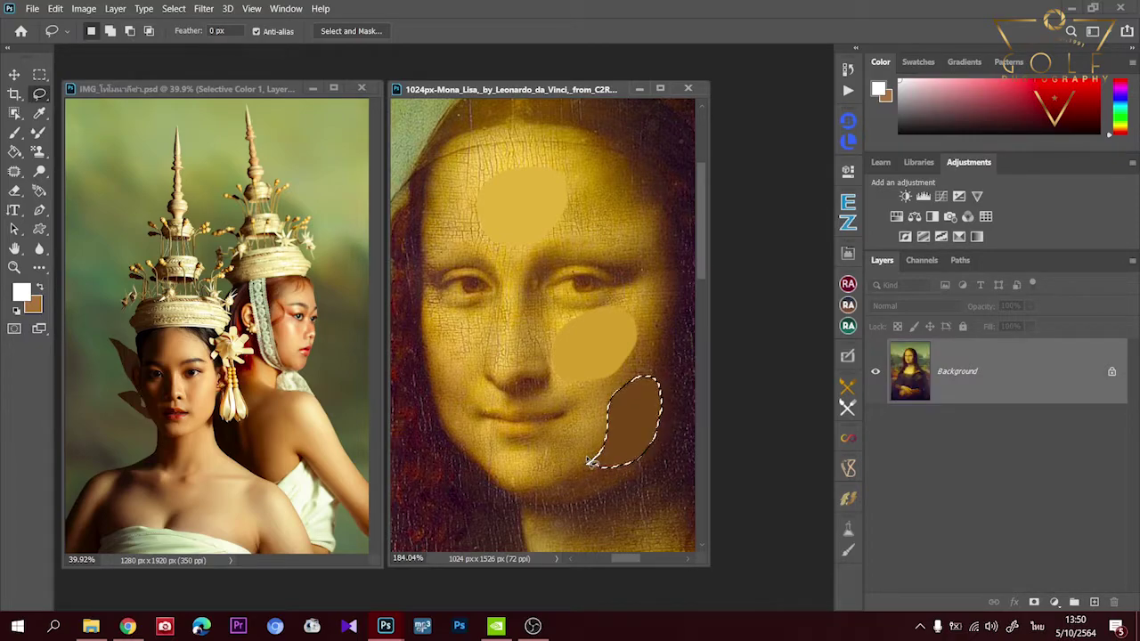
key("ctrl+d")
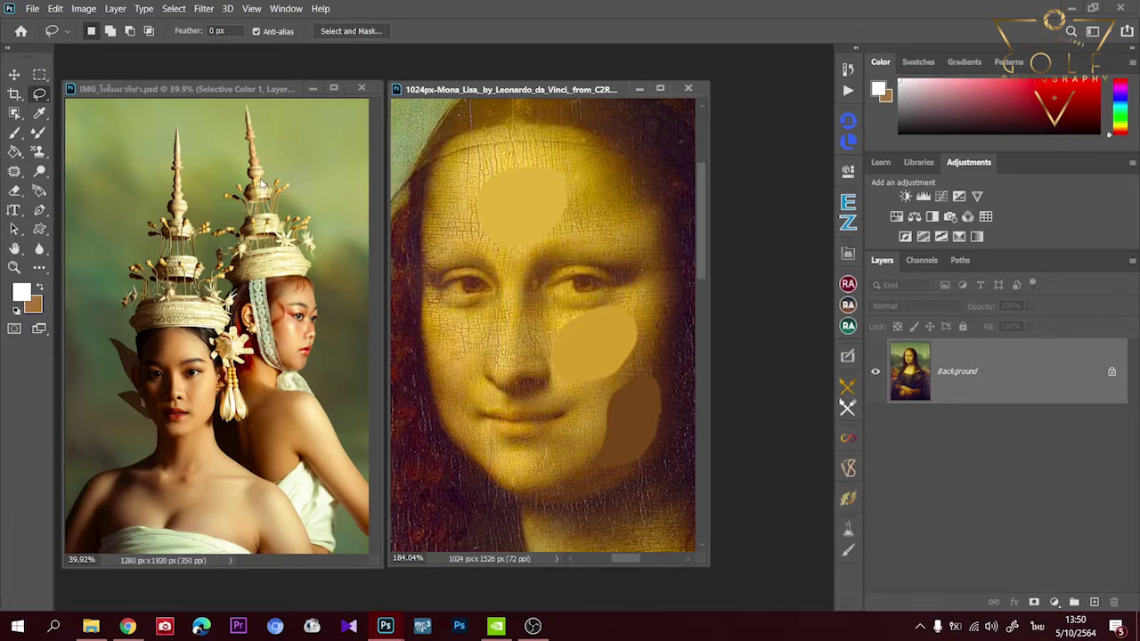
- Add a Curves adjustment layer above Selective Color 1 in the portrait of the two women
left_click(263, 90)
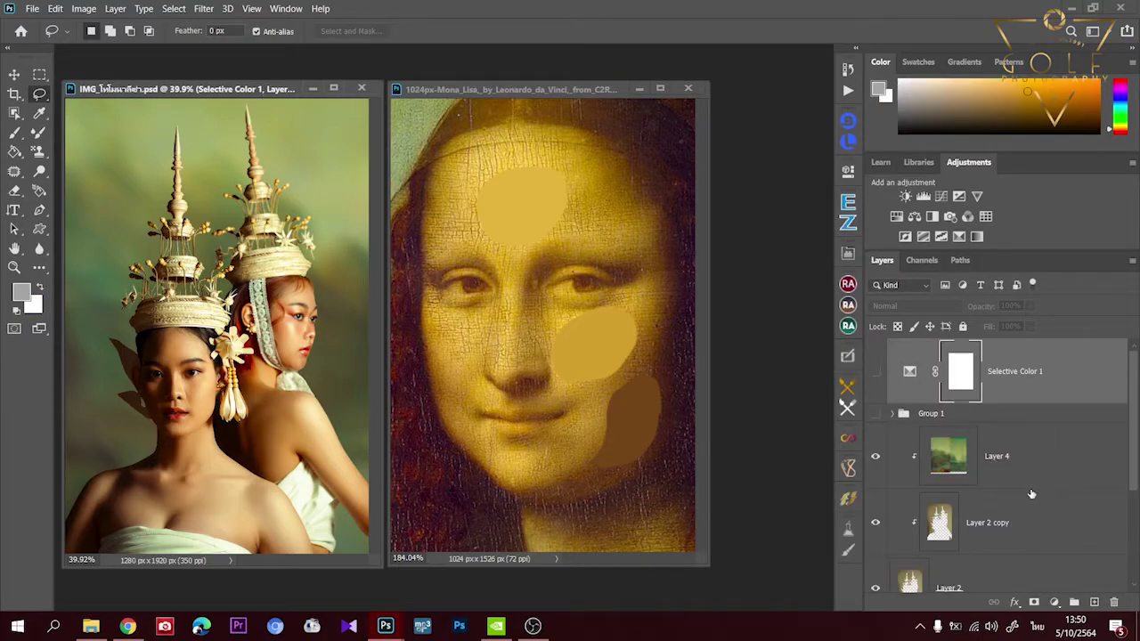
left_click(1054, 604)
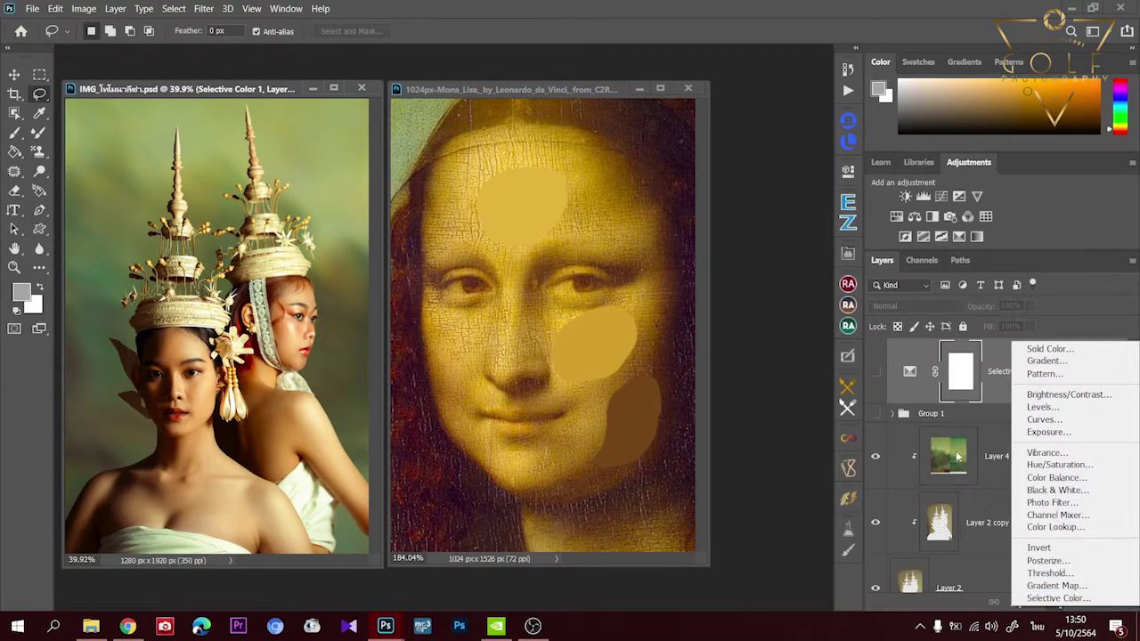
left_click(1043, 419)
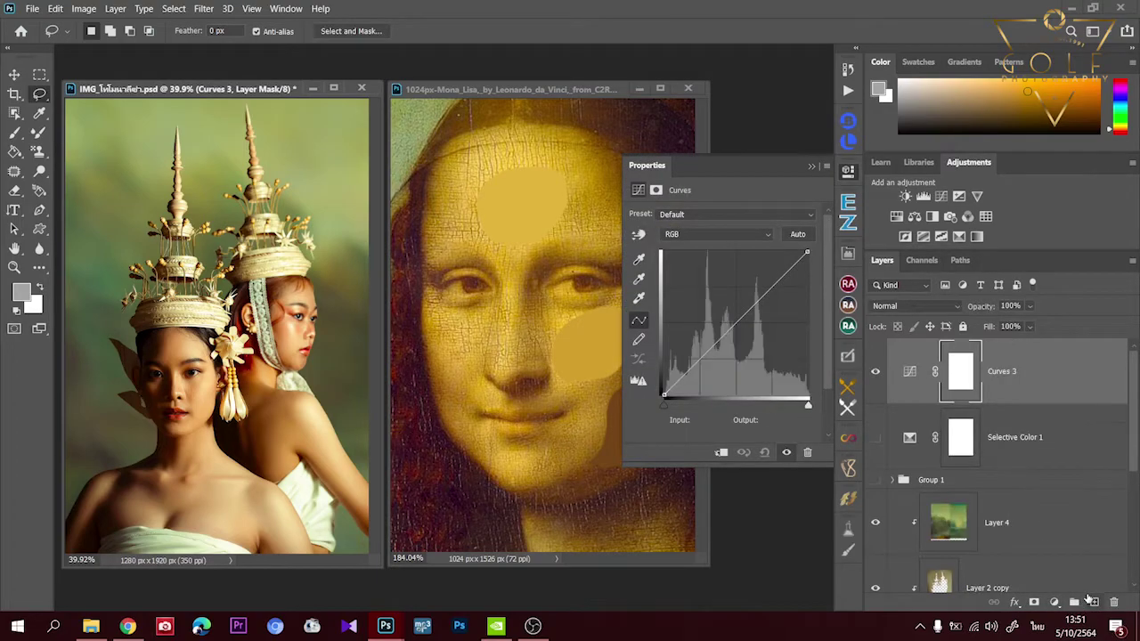
- Shift both document windows sideways to free space beside the Curves properties, and make the two-women portrait active again
left_click_drag(222, 99, 194, 101)
left_click_drag(478, 88, 446, 92)
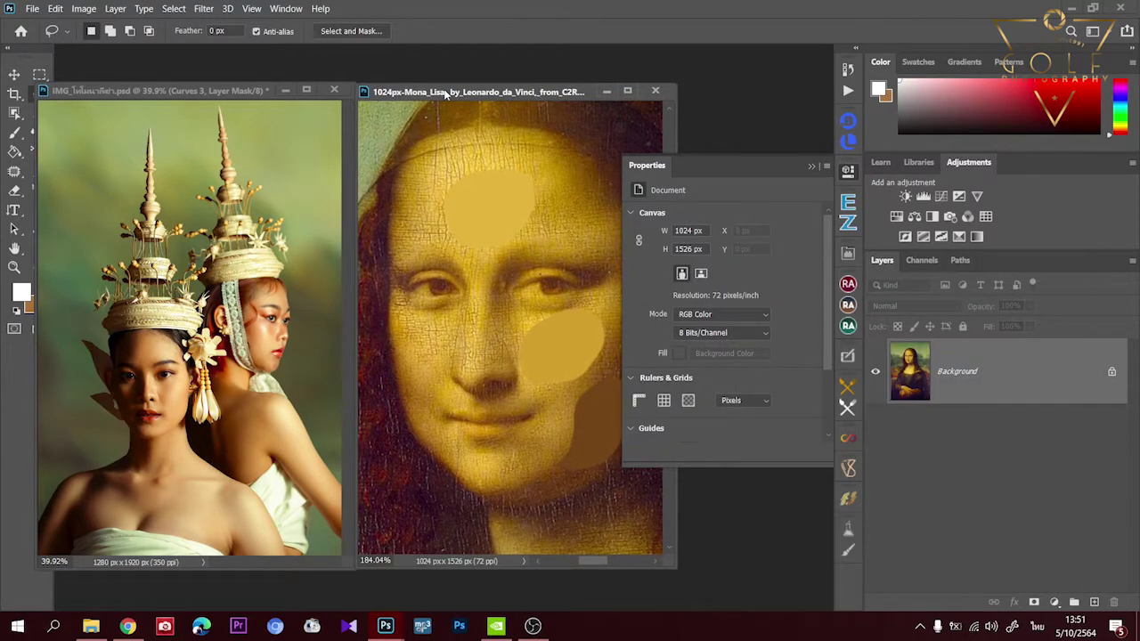
left_click(237, 92)
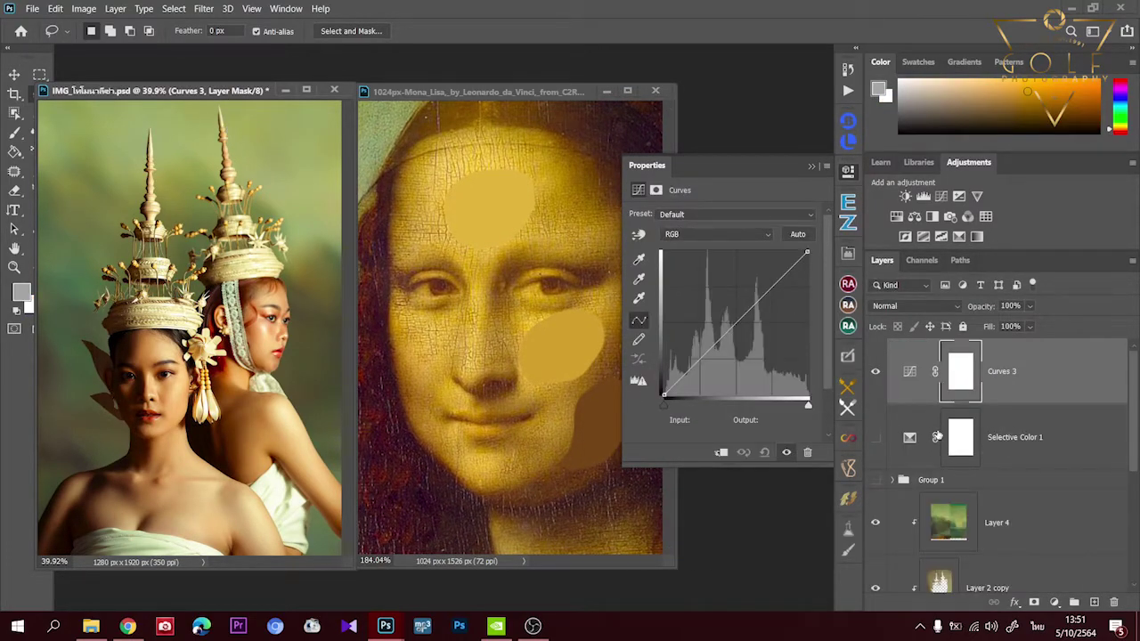
- Set the Curves target highlight colour to ddb55a from the Mona Lisa's forehead patch, without saving it as default
double_click(638, 303)
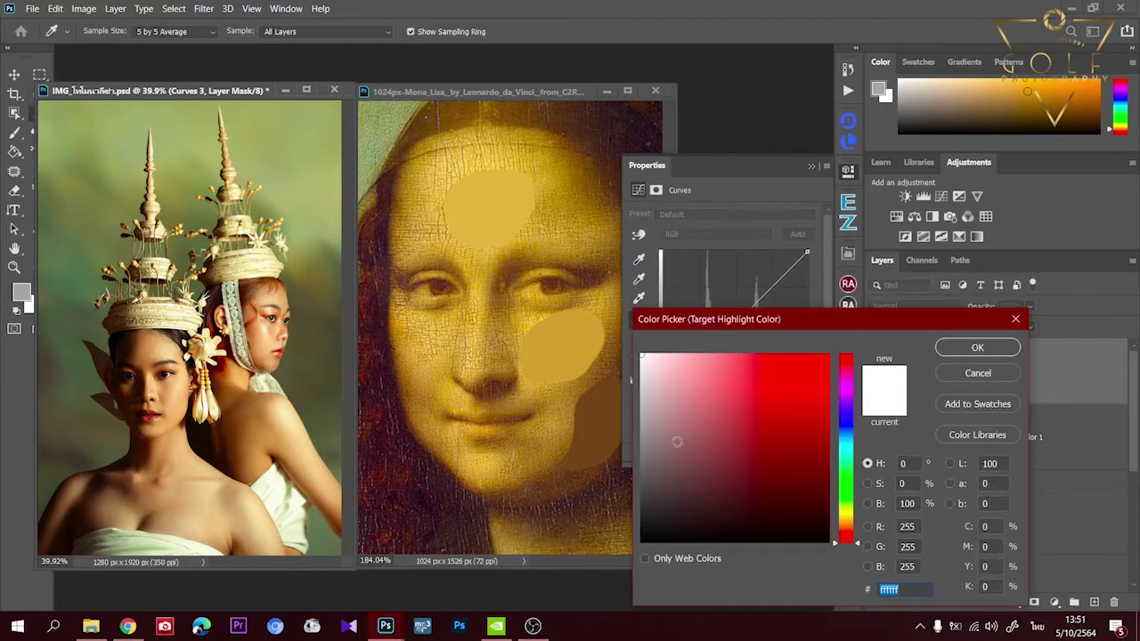
left_click(496, 202)
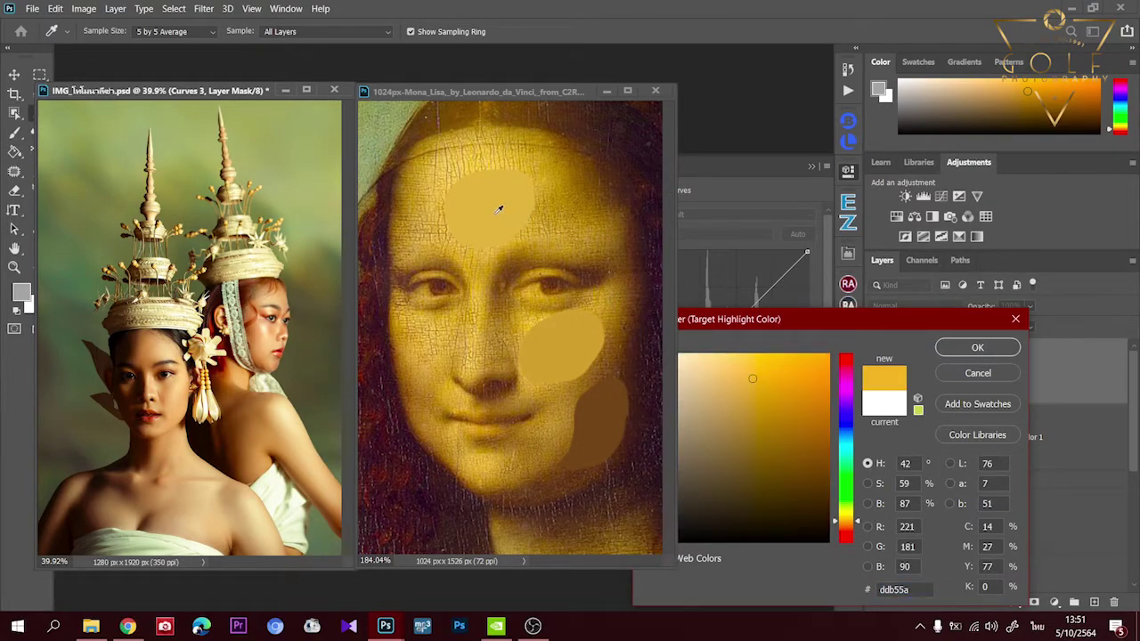
left_click(977, 348)
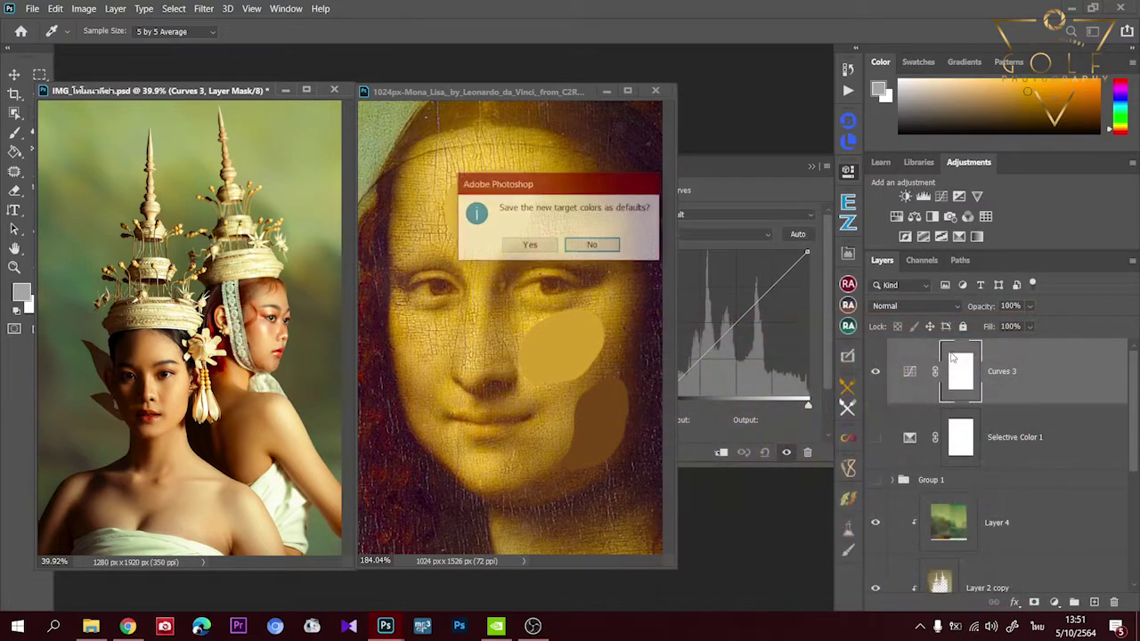
left_click(601, 238)
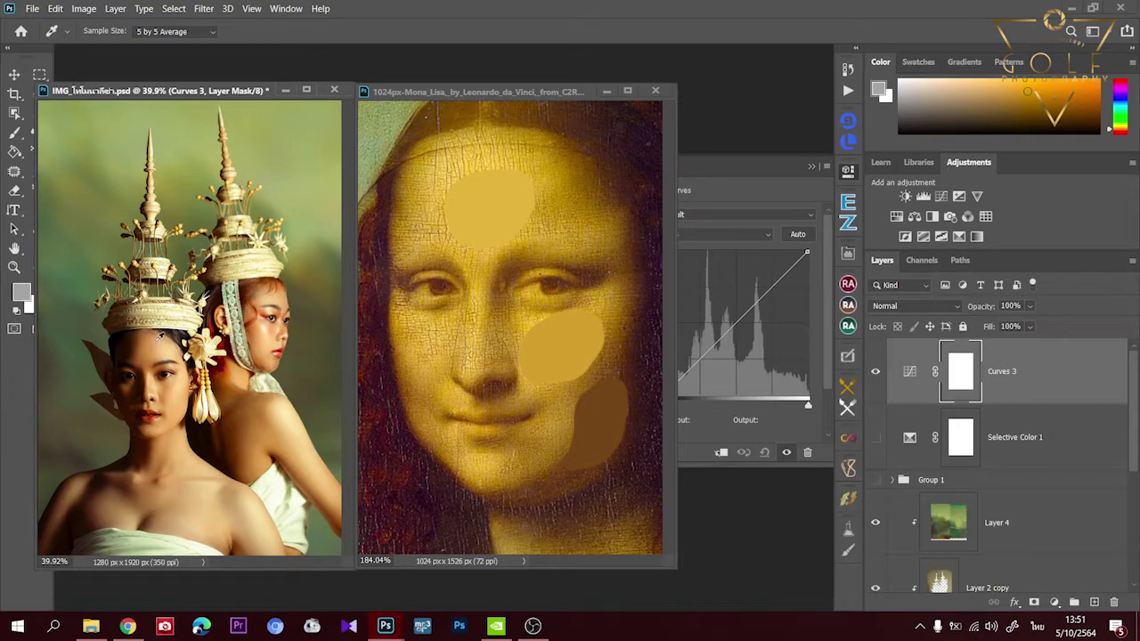
- Set the Curves white point by sampling the brightly lit part of the front woman's forehead
scroll(150, 365, "up", 5)
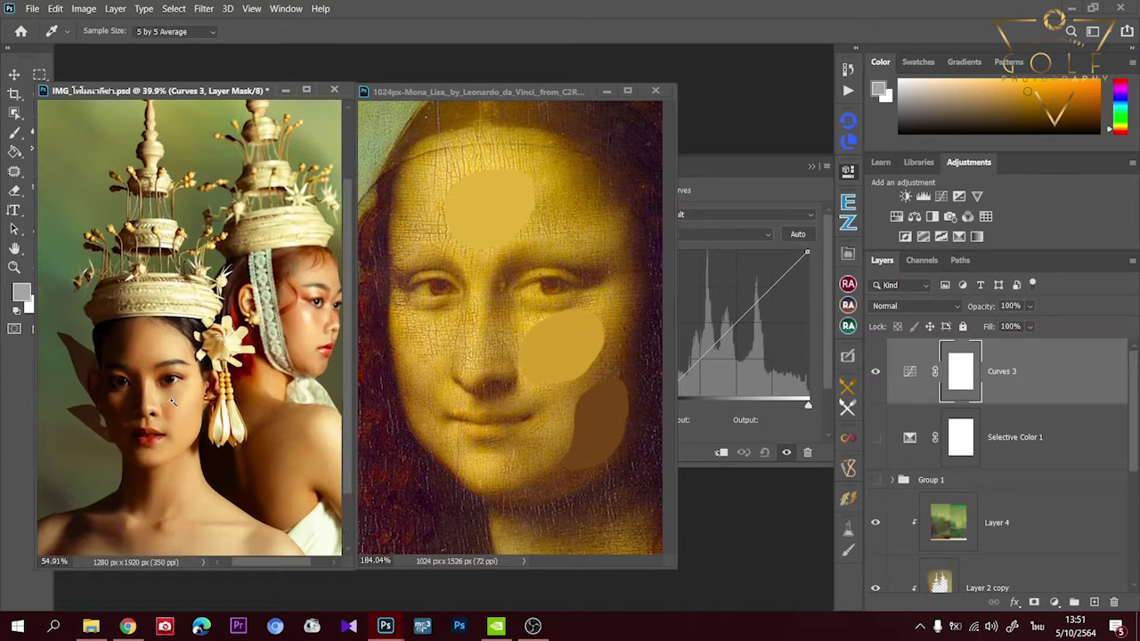
scroll(185, 395, "down", 2)
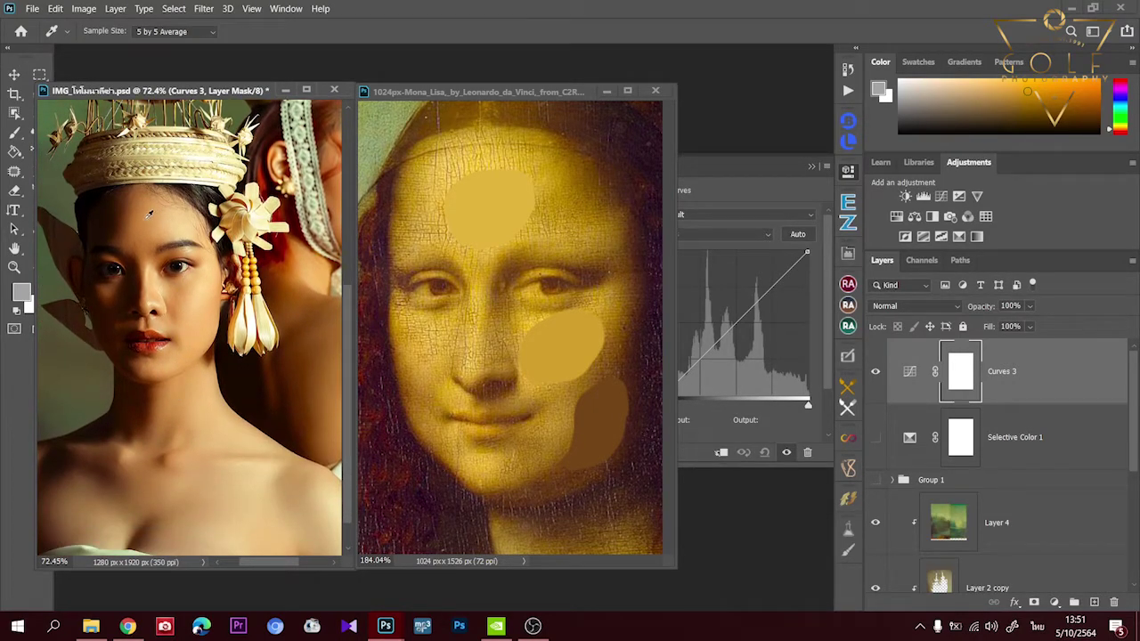
left_click(146, 216)
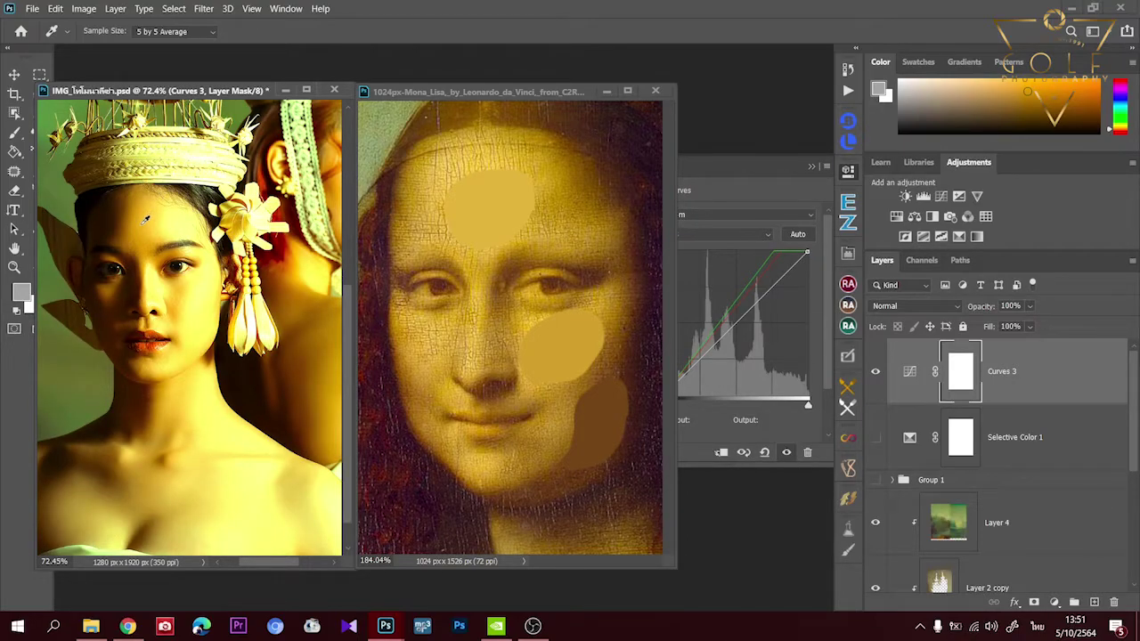
left_click(163, 223)
left_click(179, 226)
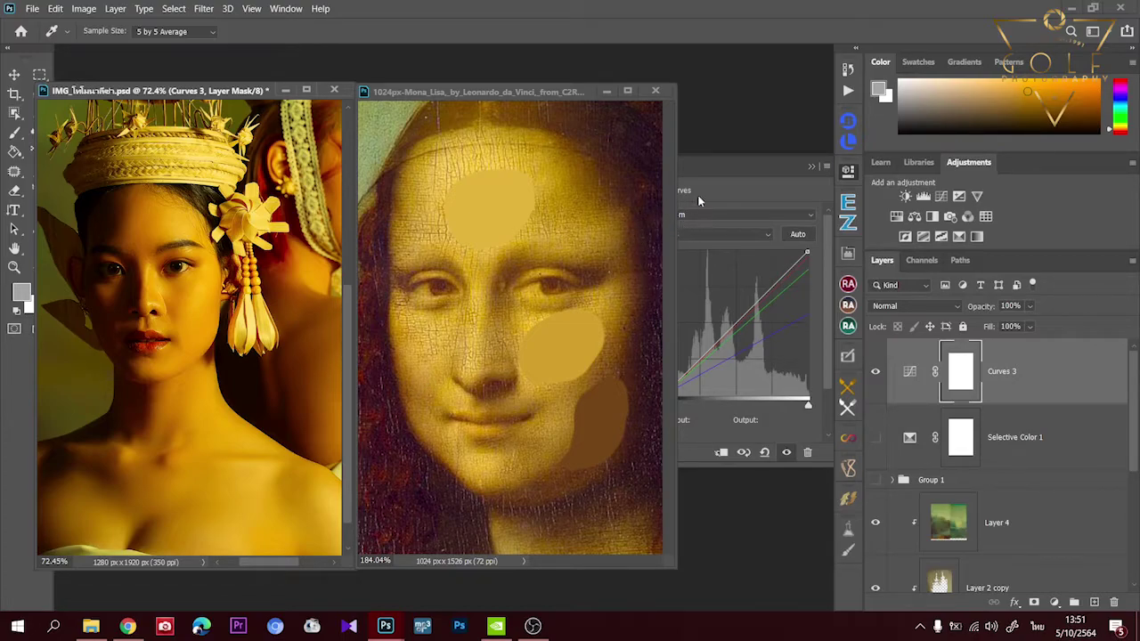
- Set the Curves target shadow colour to 6d4624 from the Mona Lisa's dark jaw patch, without saving it as default
left_click(557, 92)
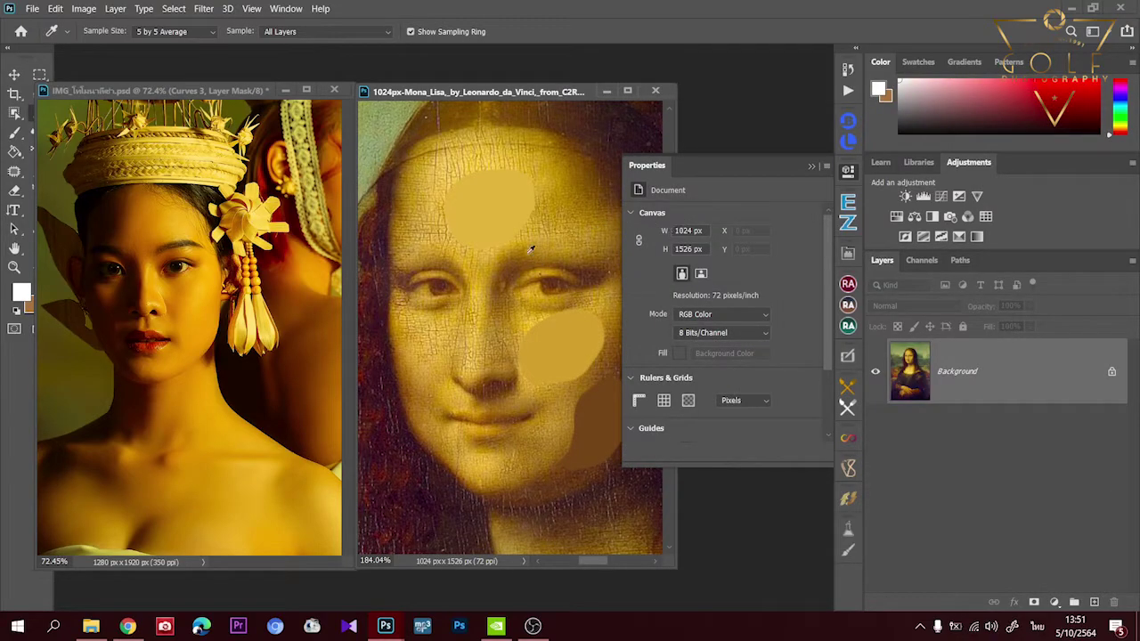
left_click(198, 100)
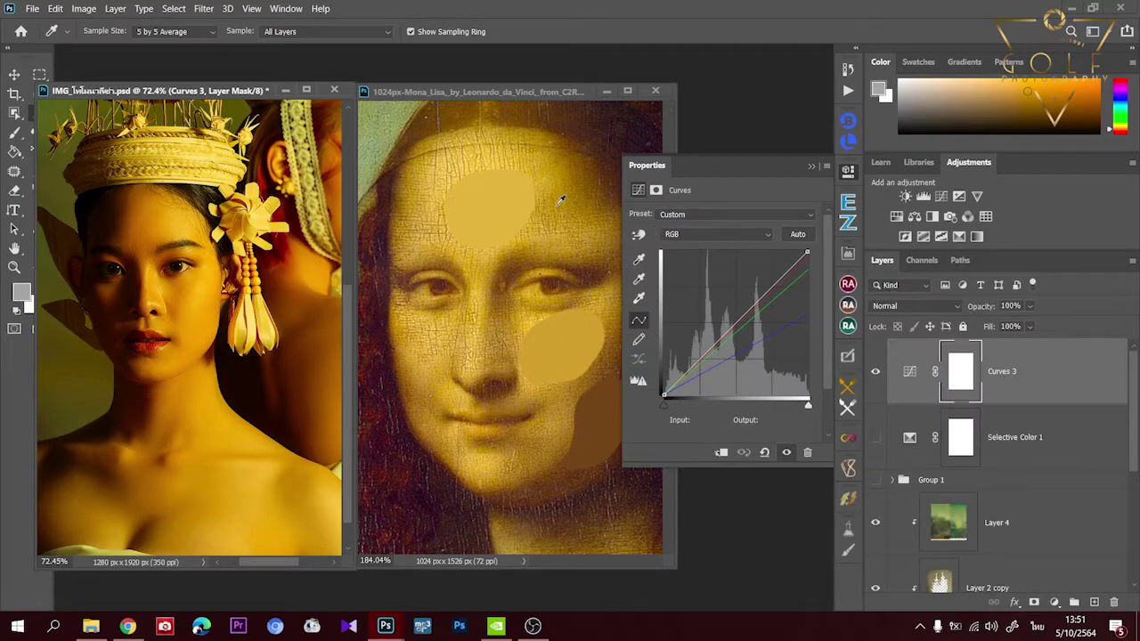
left_click(639, 261)
double_click(640, 263)
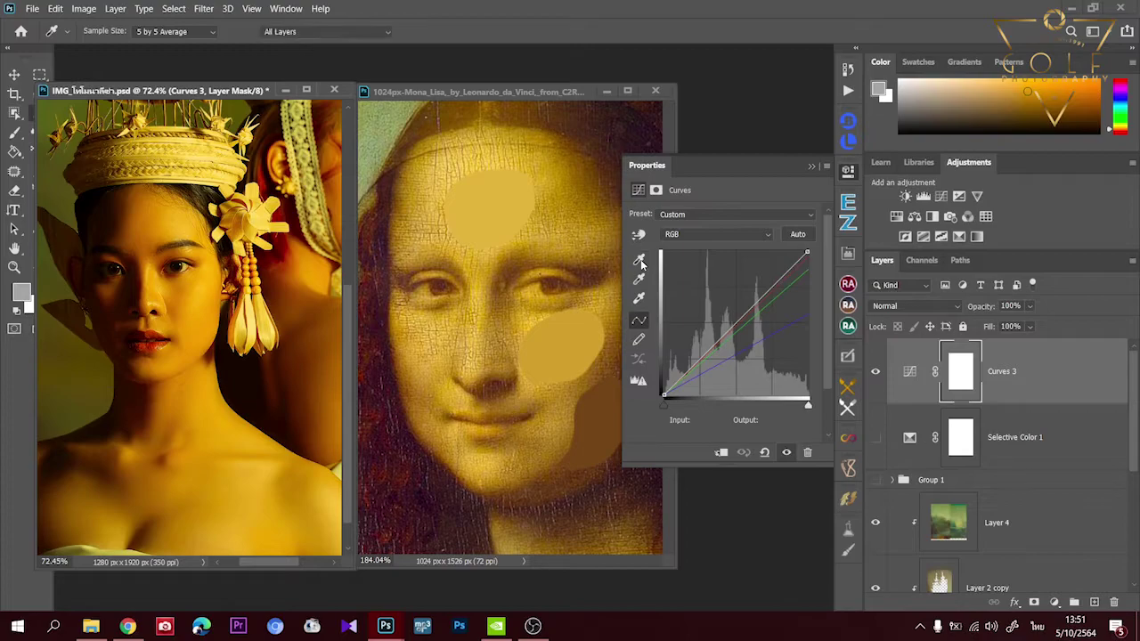
left_click(603, 425)
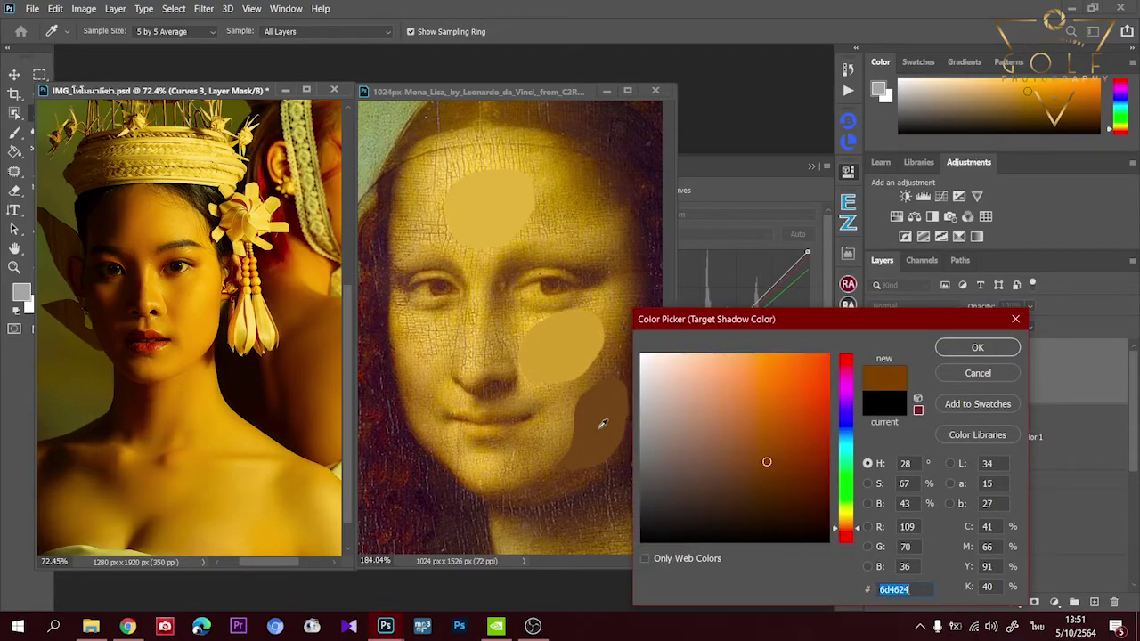
left_click(964, 351)
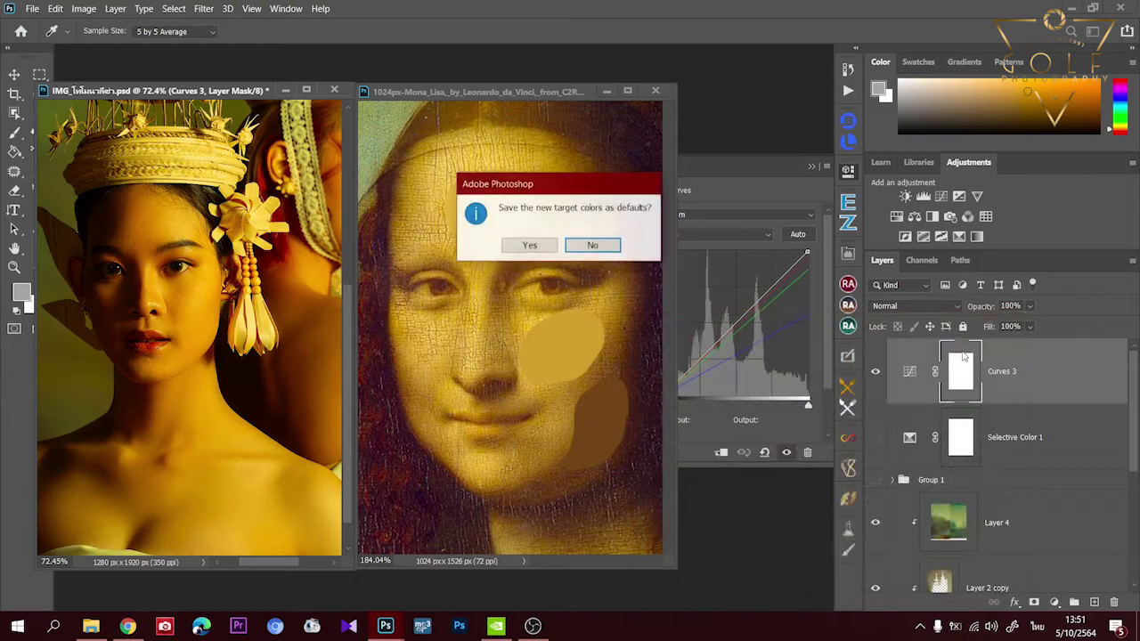
left_click(606, 246)
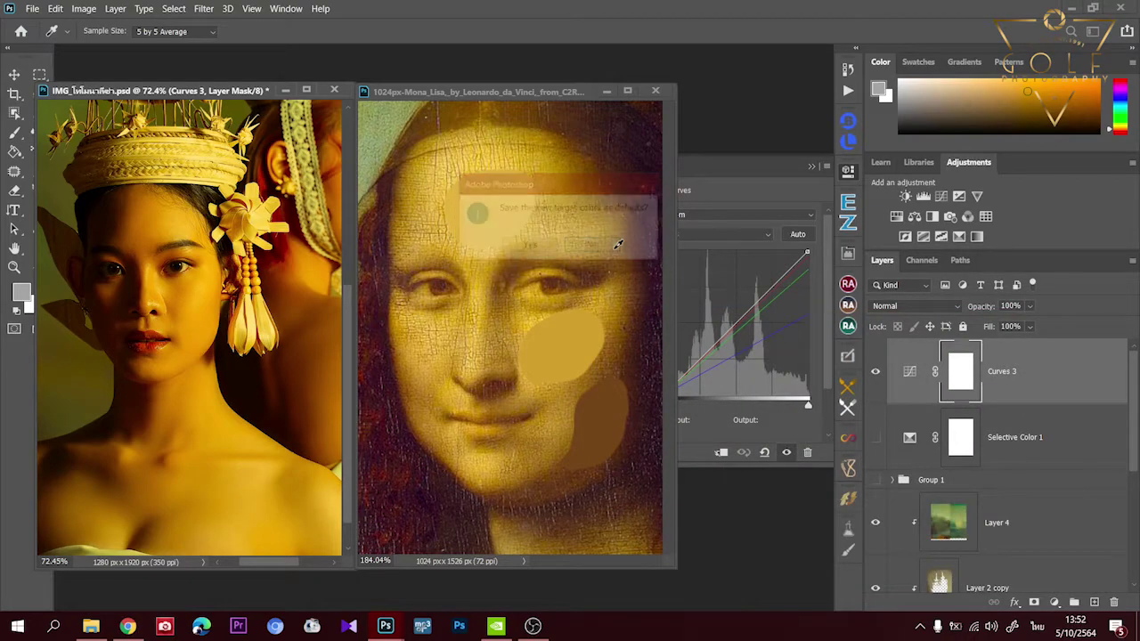
- Set the Curves black point by trying shaded skin on the front woman's jaw and chin and settling on her shaded forehead
left_click(120, 350)
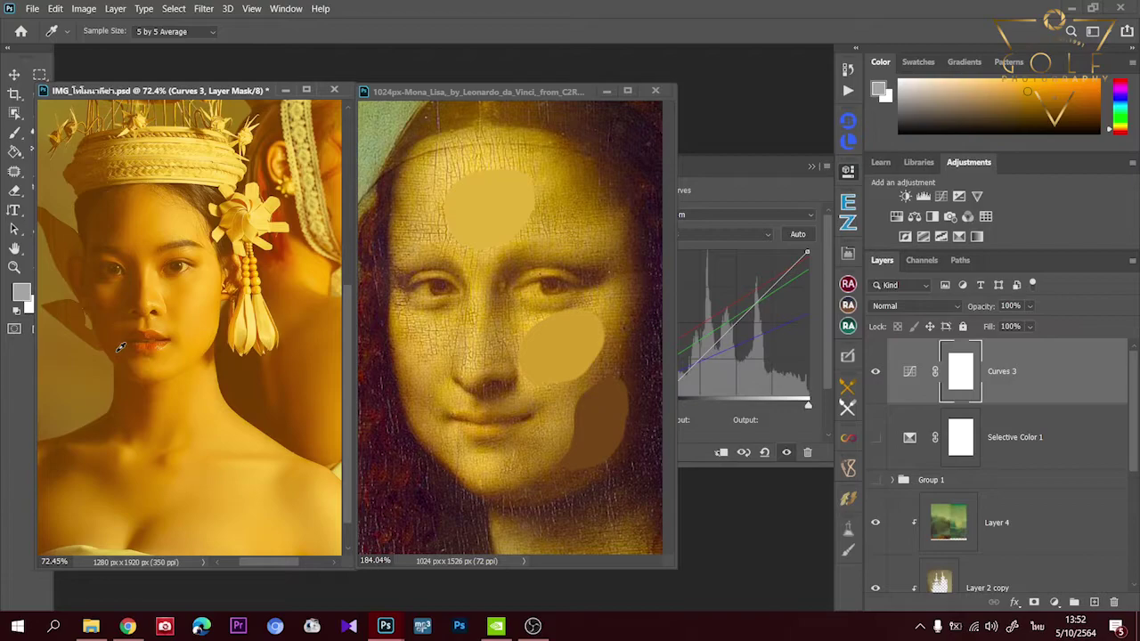
left_click(134, 369)
left_click(141, 365)
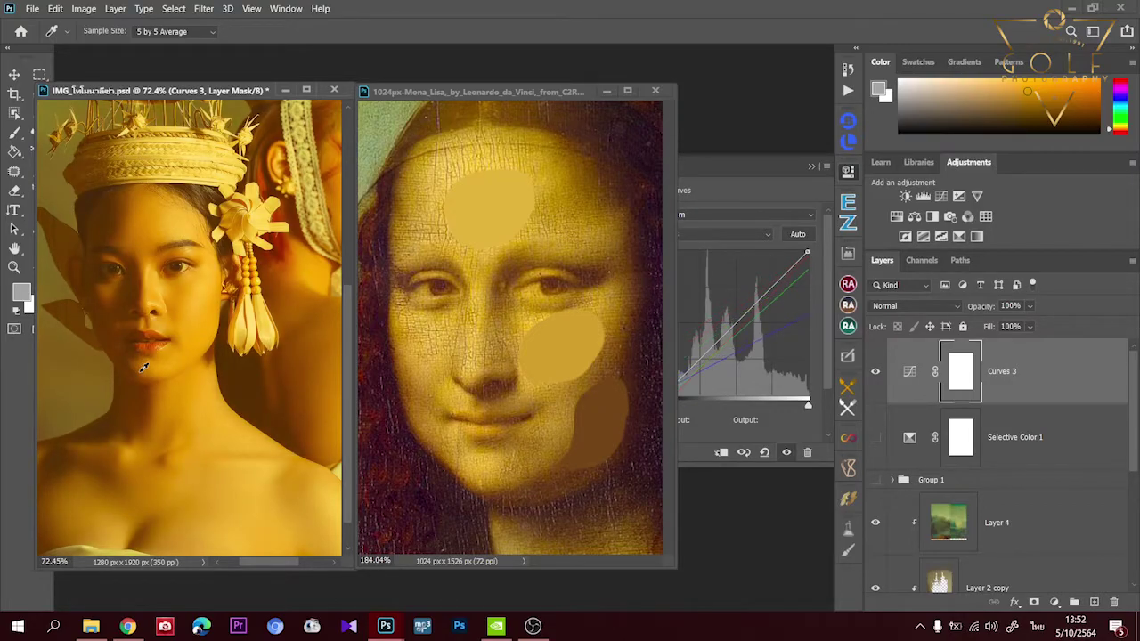
left_click(135, 367)
left_click(116, 222)
left_click(126, 228)
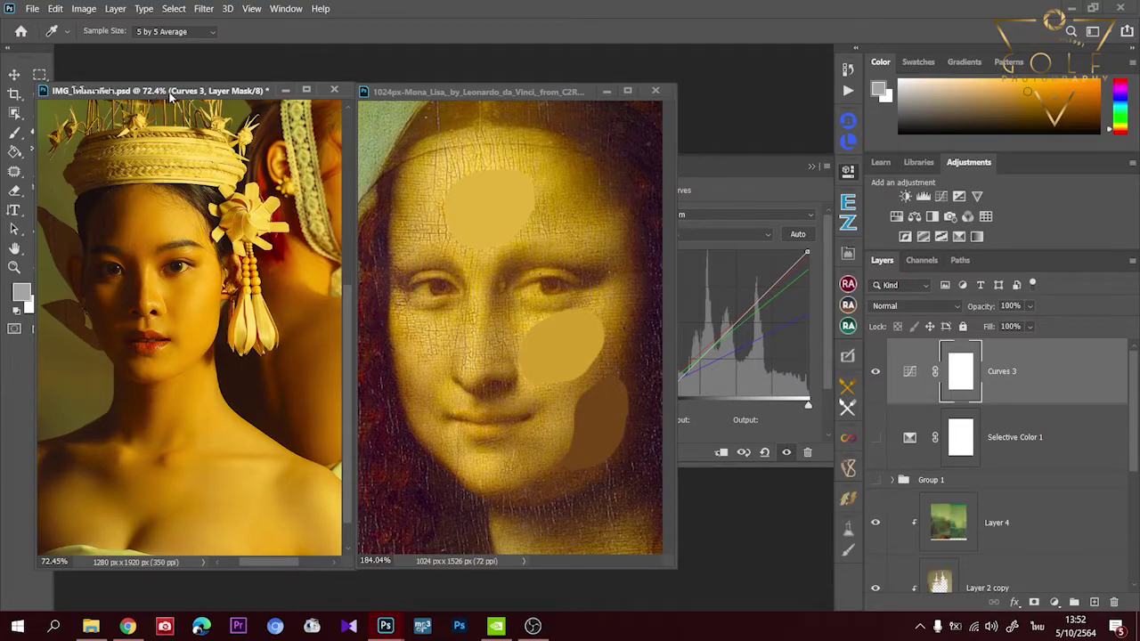
- Set the Curves target midtone colour to cca04c from the Mona Lisa's cheek patch, without saving it as default
left_click(570, 102)
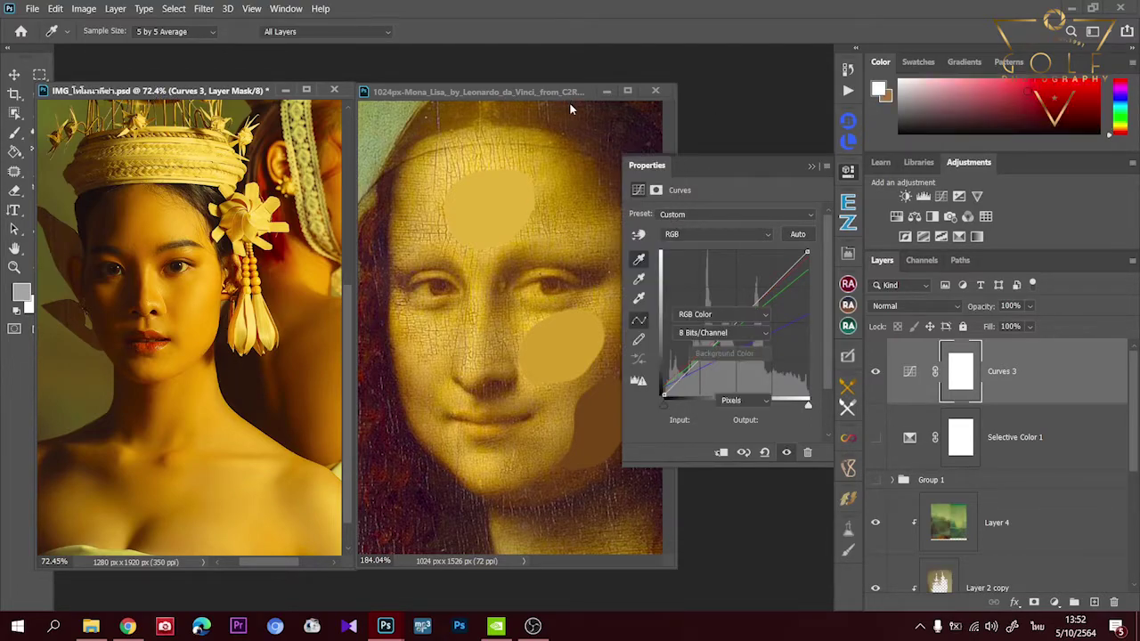
left_click(206, 93)
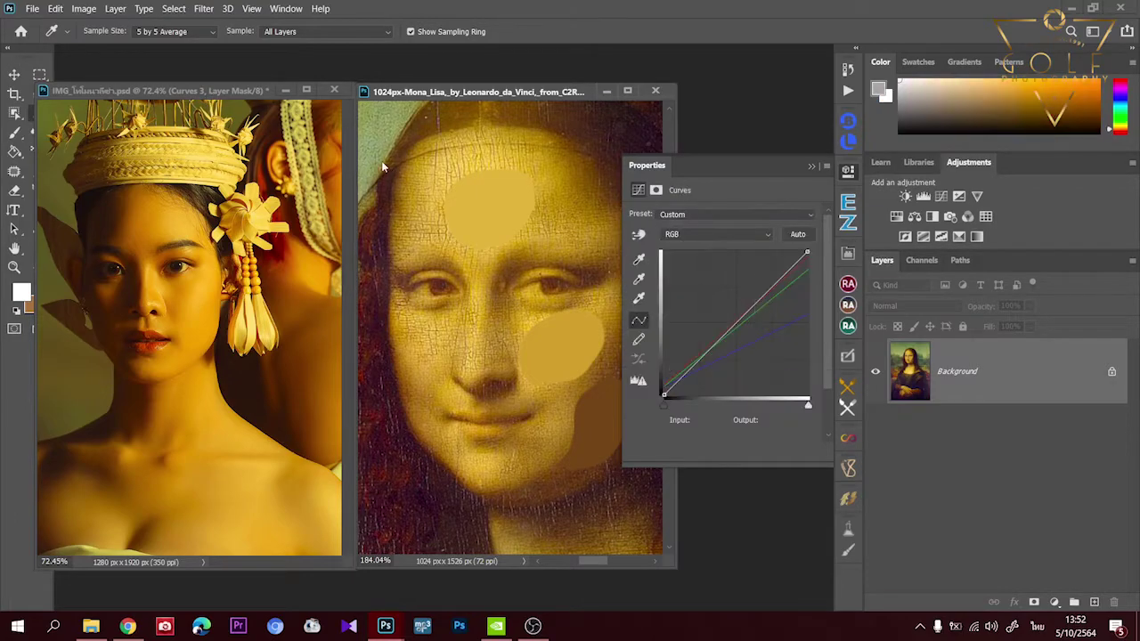
double_click(640, 279)
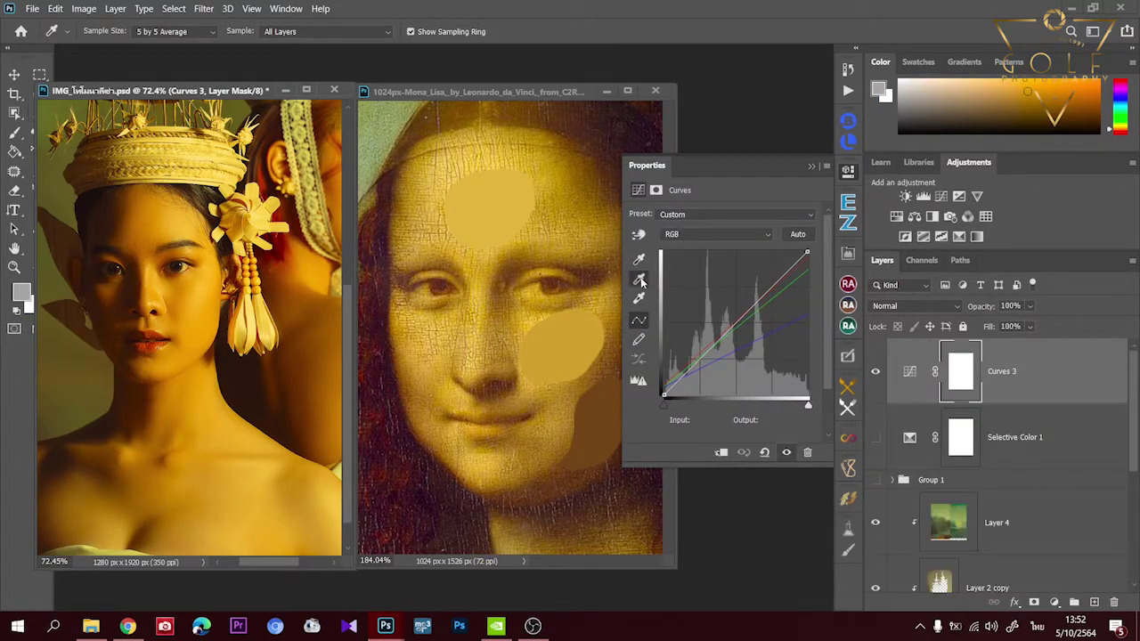
left_click(570, 337)
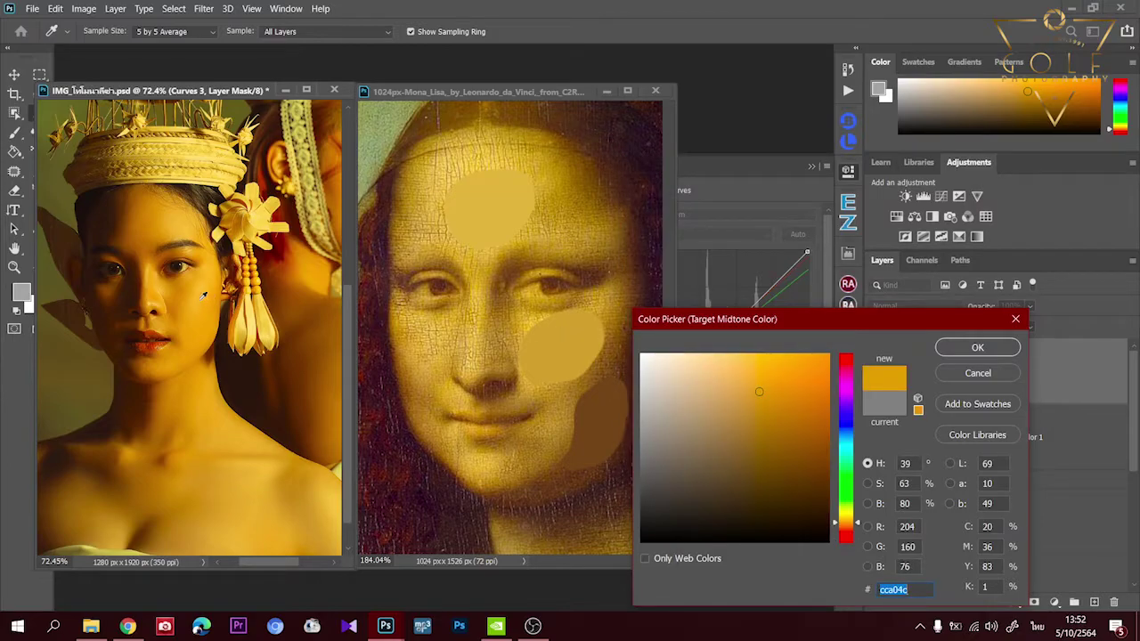
type("ffffff")
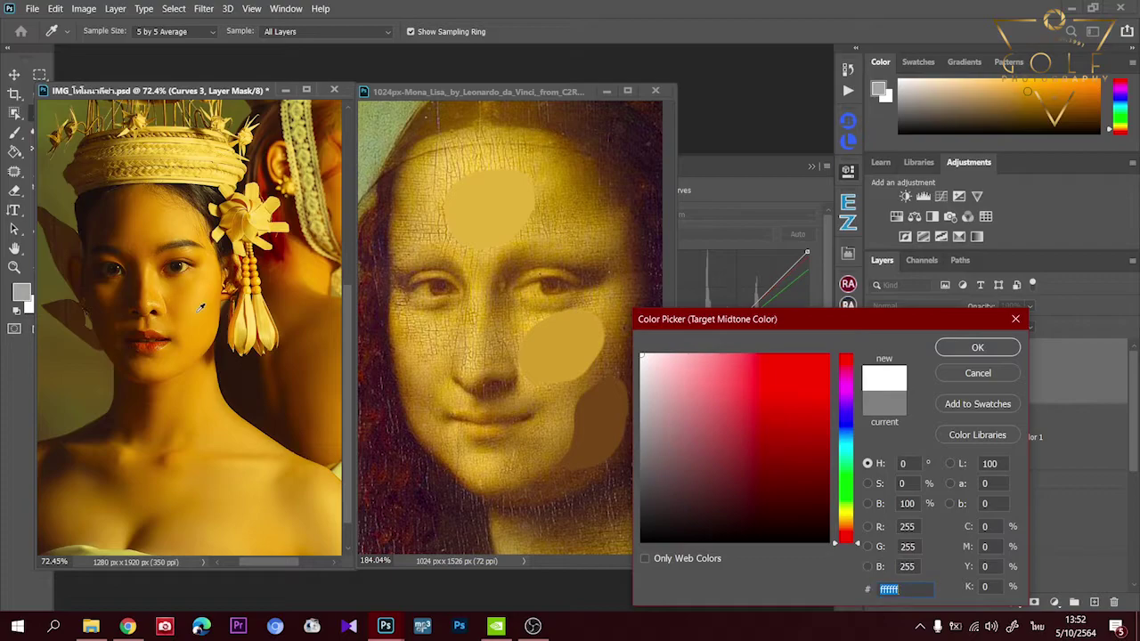
left_click(570, 331)
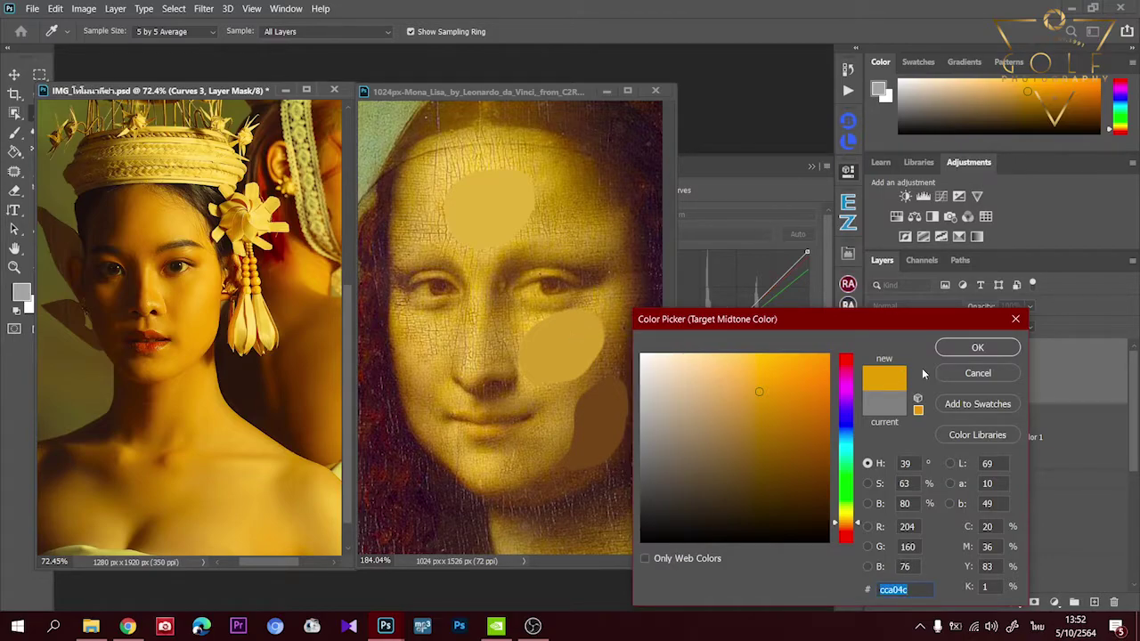
left_click(948, 356)
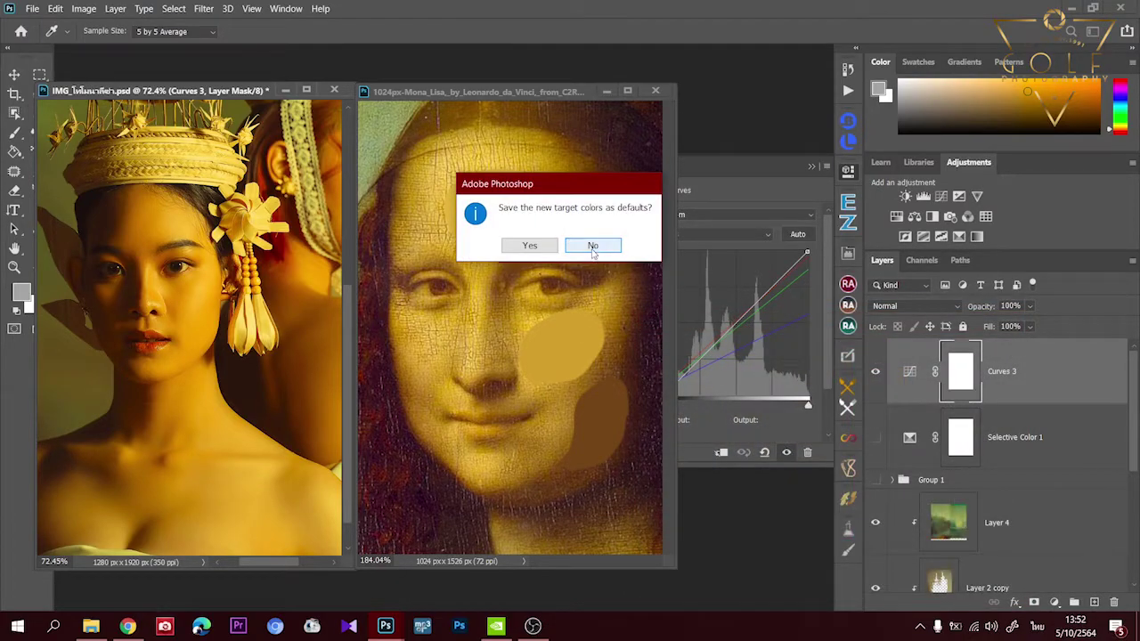
left_click(592, 252)
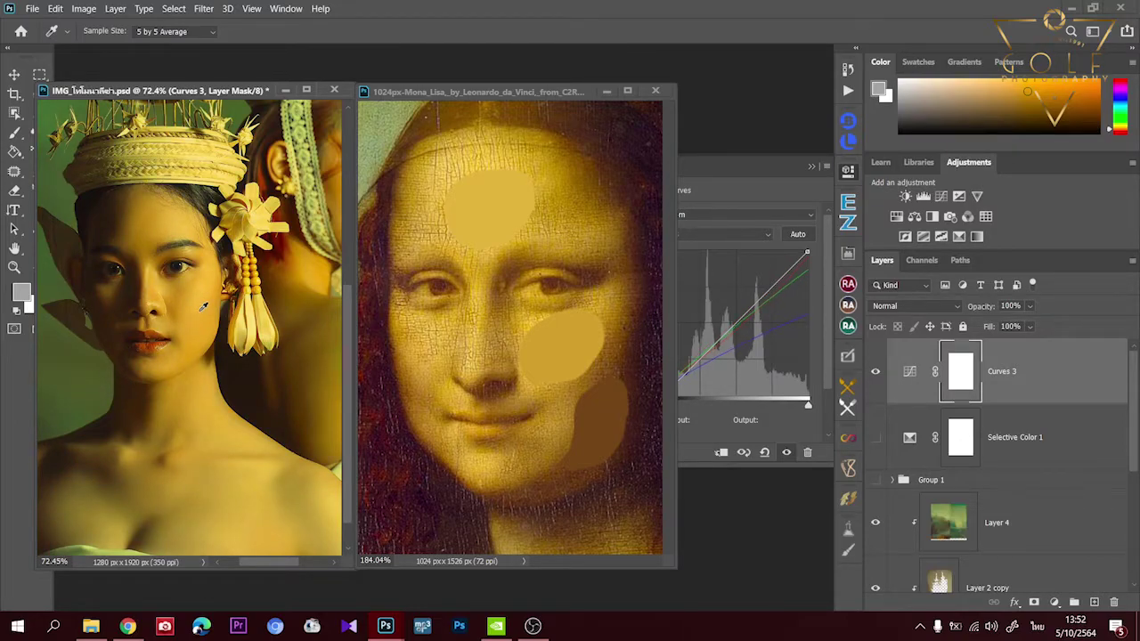
- Set the Curves grey point by sampling the front woman's brightly lit cheek, and minimise the Mona Lisa window
left_click(208, 290)
left_click(197, 301)
left_click(205, 291)
left_click(603, 91)
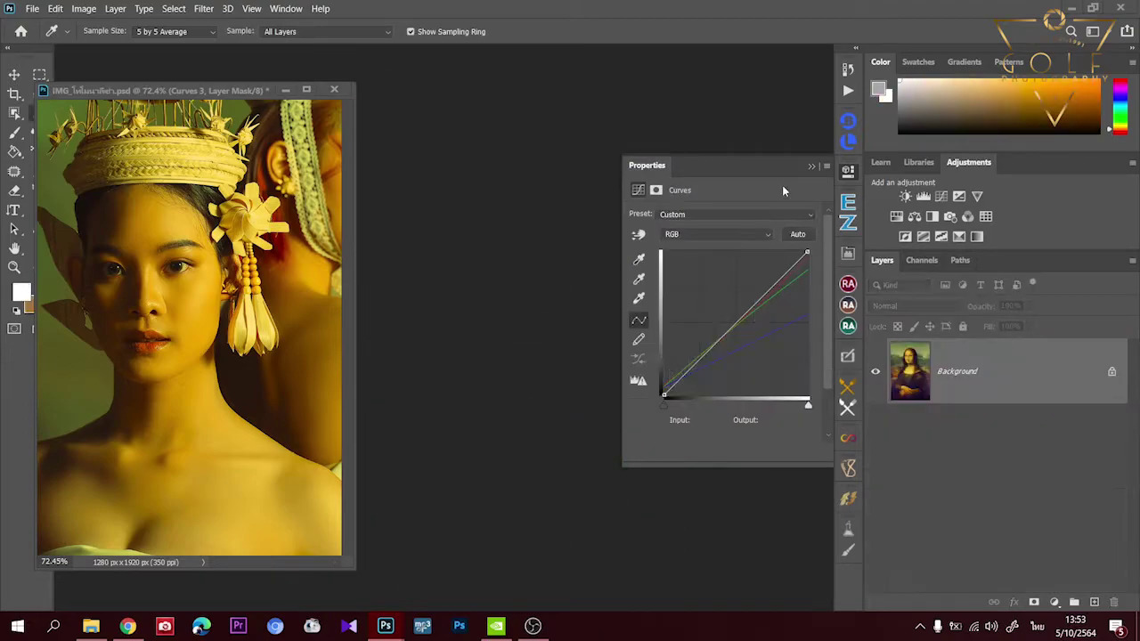
- Add another Curves layer to the portrait and darken the lit cheek tones slightly with a curve point at input 193, output 184
left_click(1055, 603)
left_click(1044, 413)
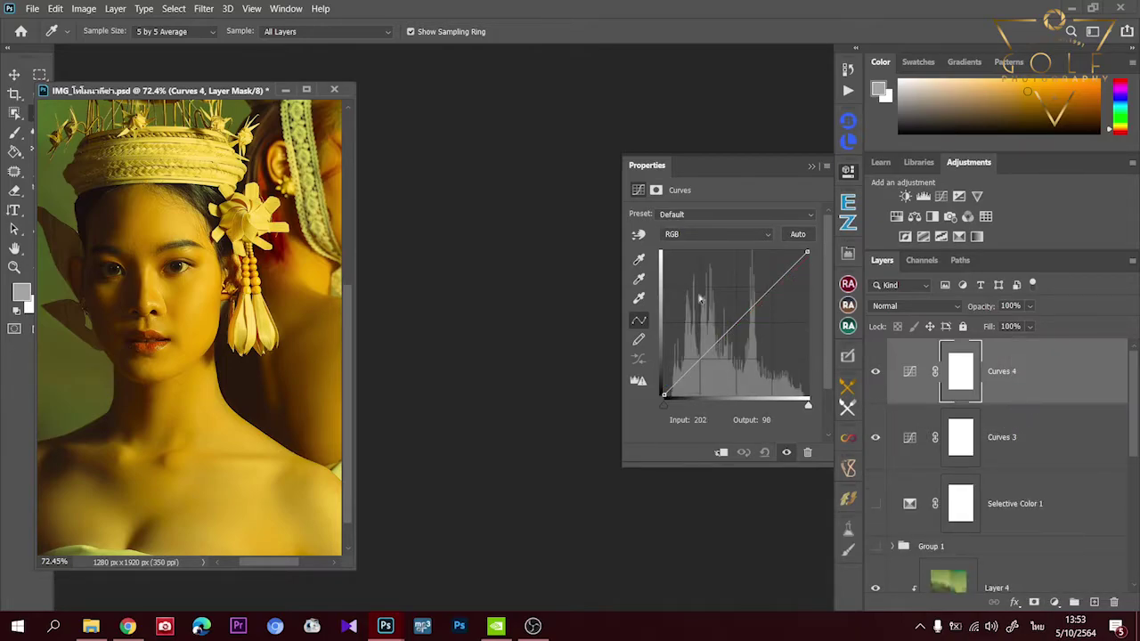
left_click(639, 236)
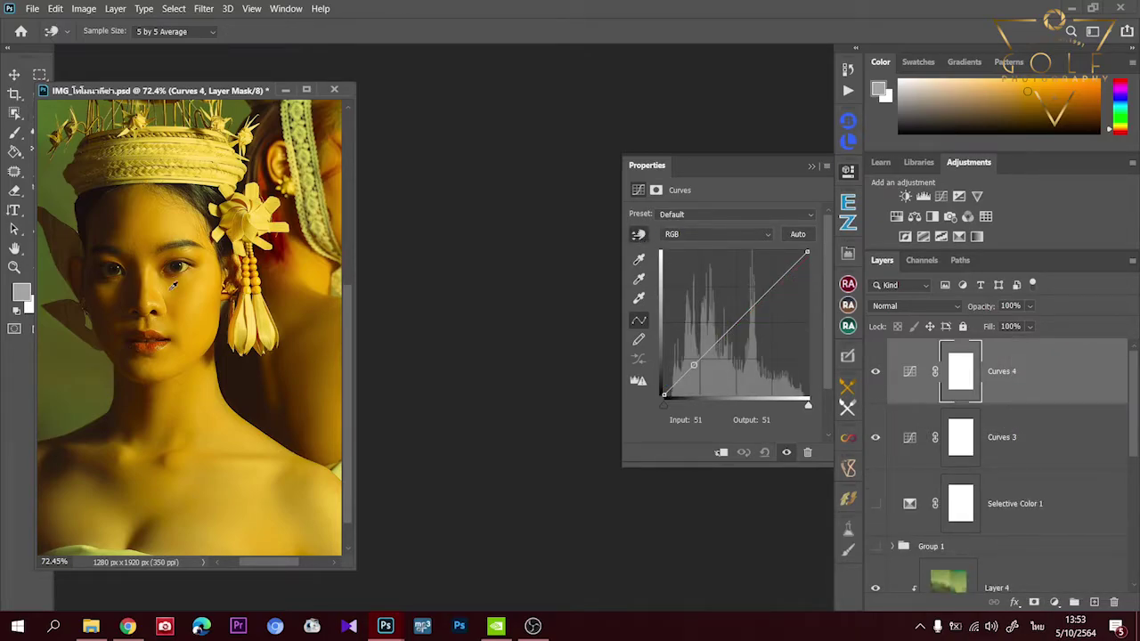
left_click(202, 290)
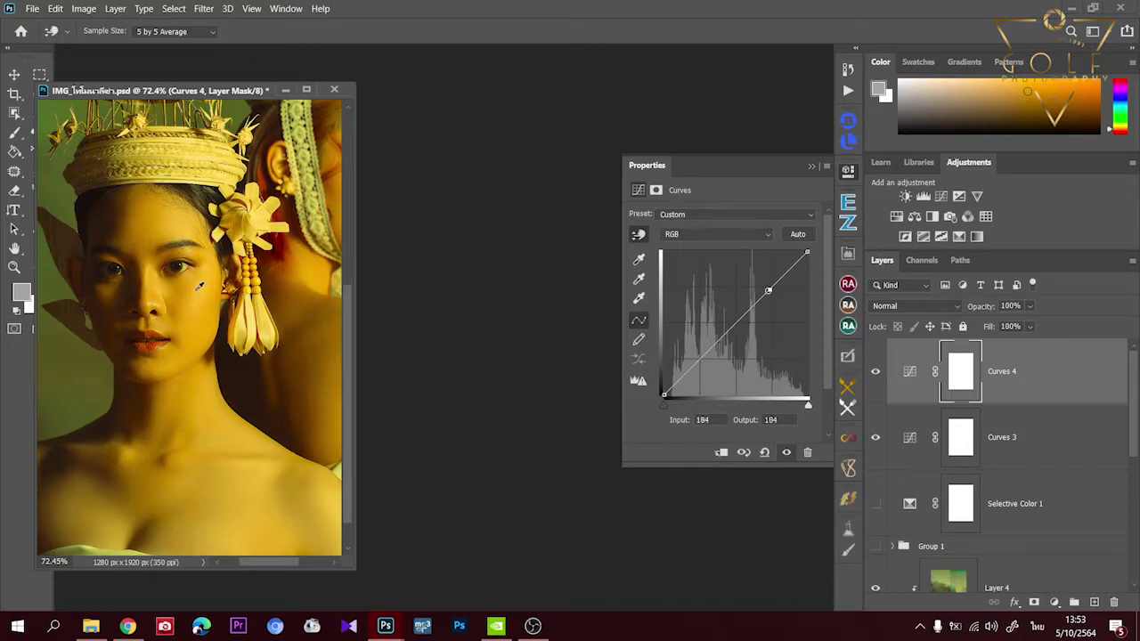
left_click(199, 291)
mouse_move(198, 290)
left_mouse_down()
mouse_move(197, 306)
mouse_move(196, 287)
left_mouse_up()
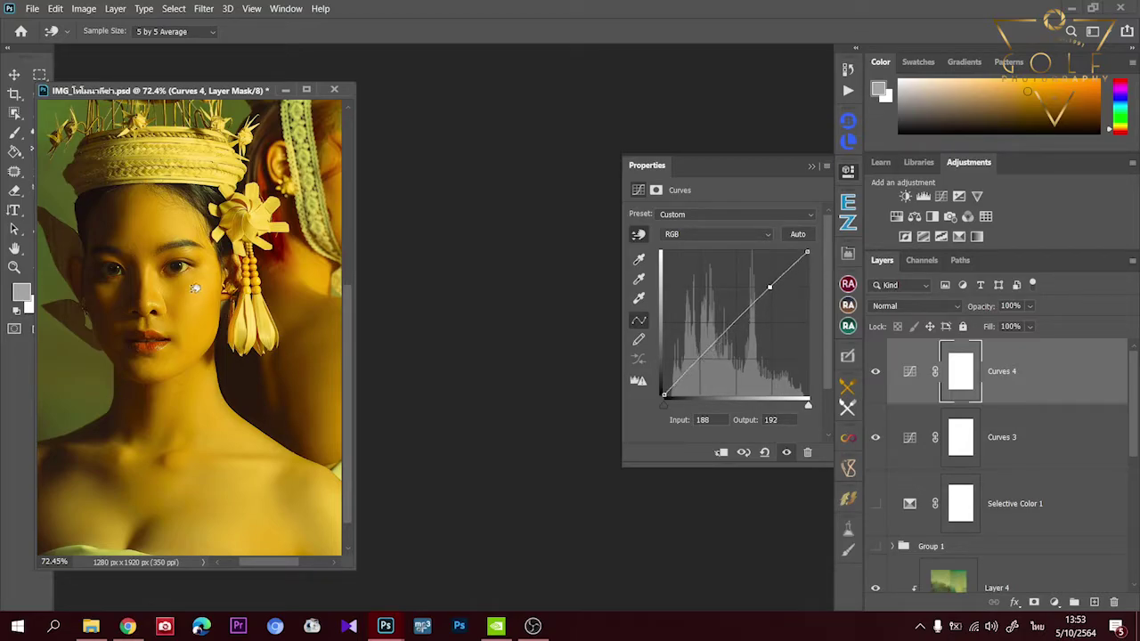
left_click_drag(770, 287, 772, 300)
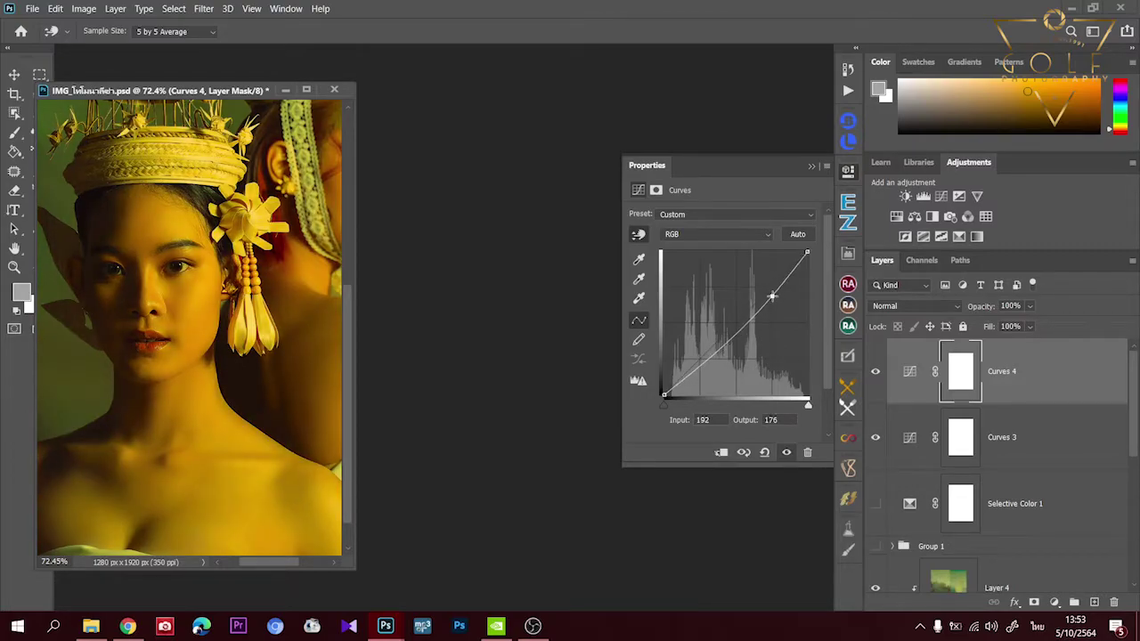
left_click_drag(771, 298, 773, 292)
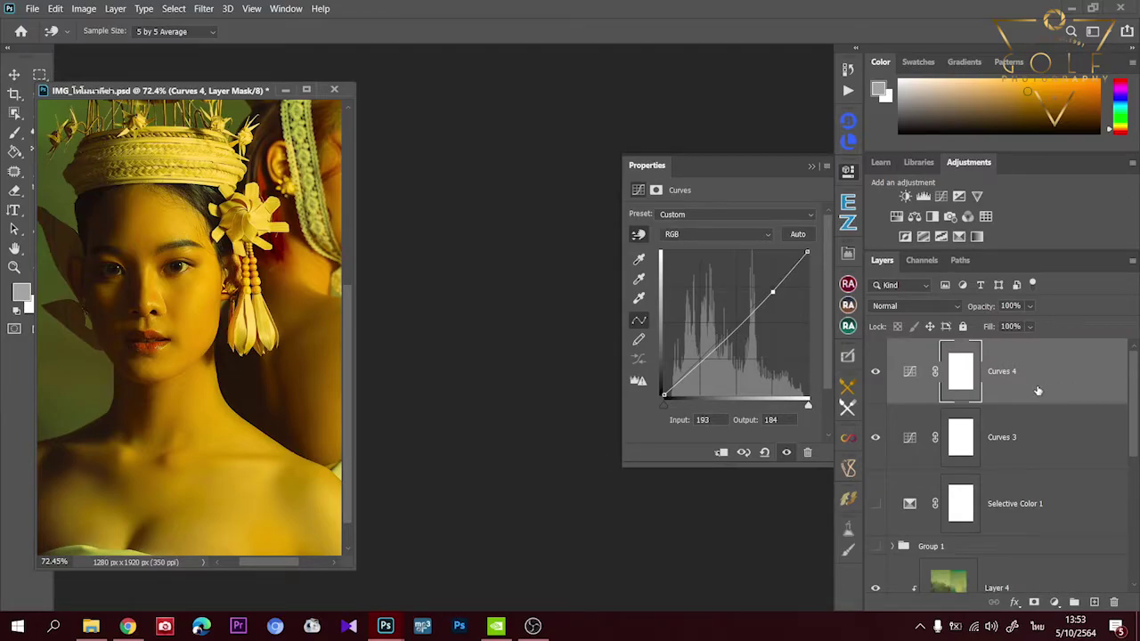
- Reduce the saturation slightly with a new Hue/Saturation layer and group it with the two Curves layers below it
left_click(1054, 602)
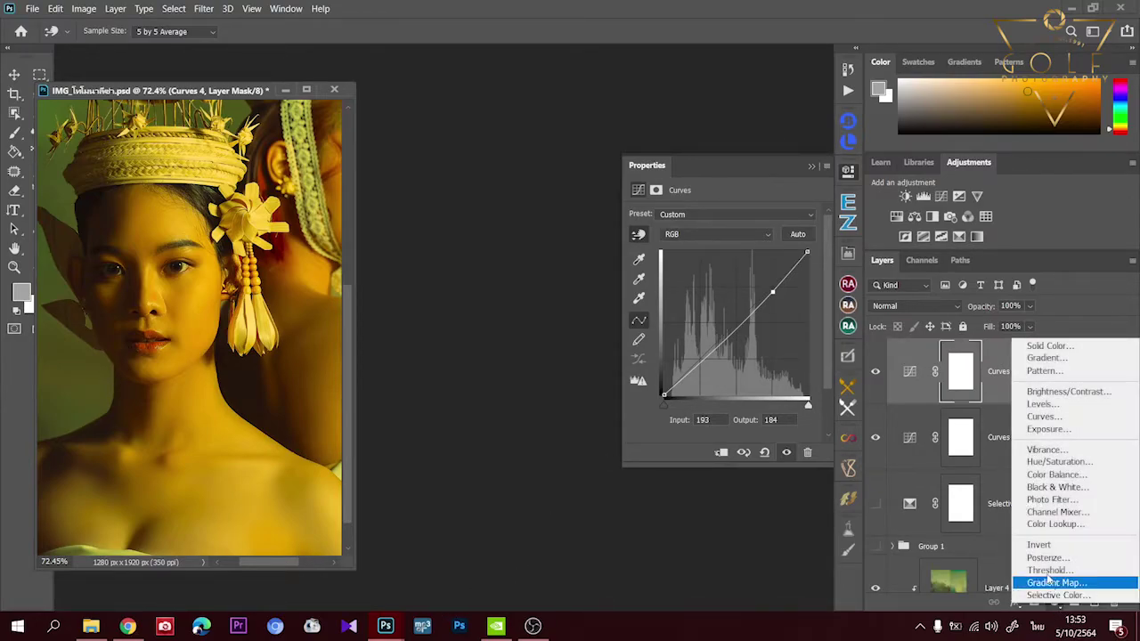
left_click(1035, 461)
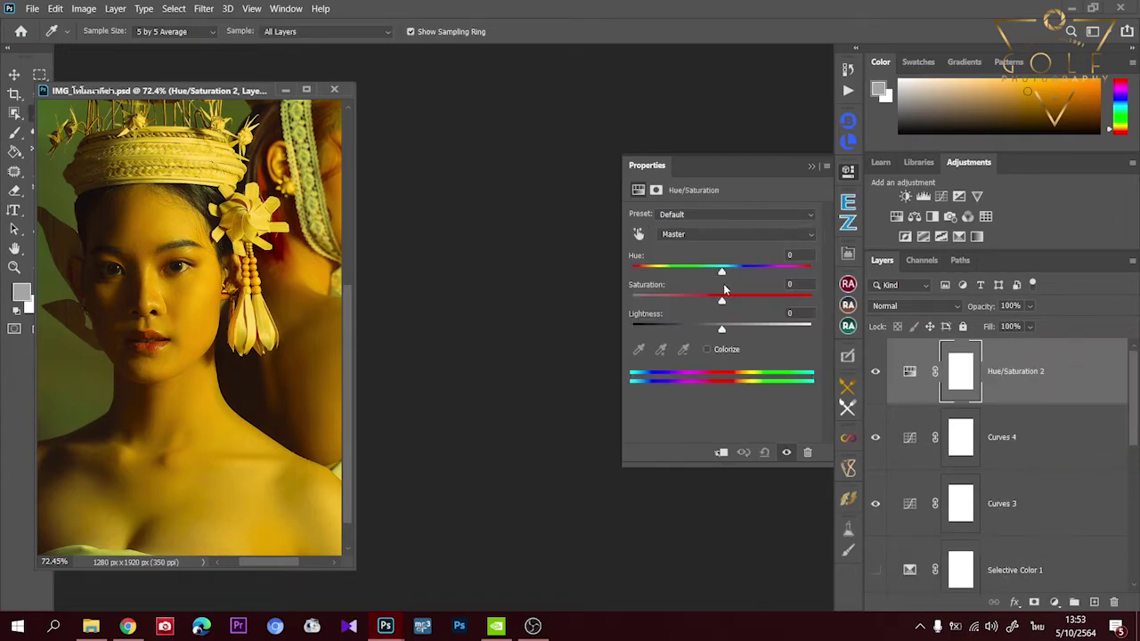
left_click_drag(722, 304, 711, 305)
left_click(1015, 503, "shift")
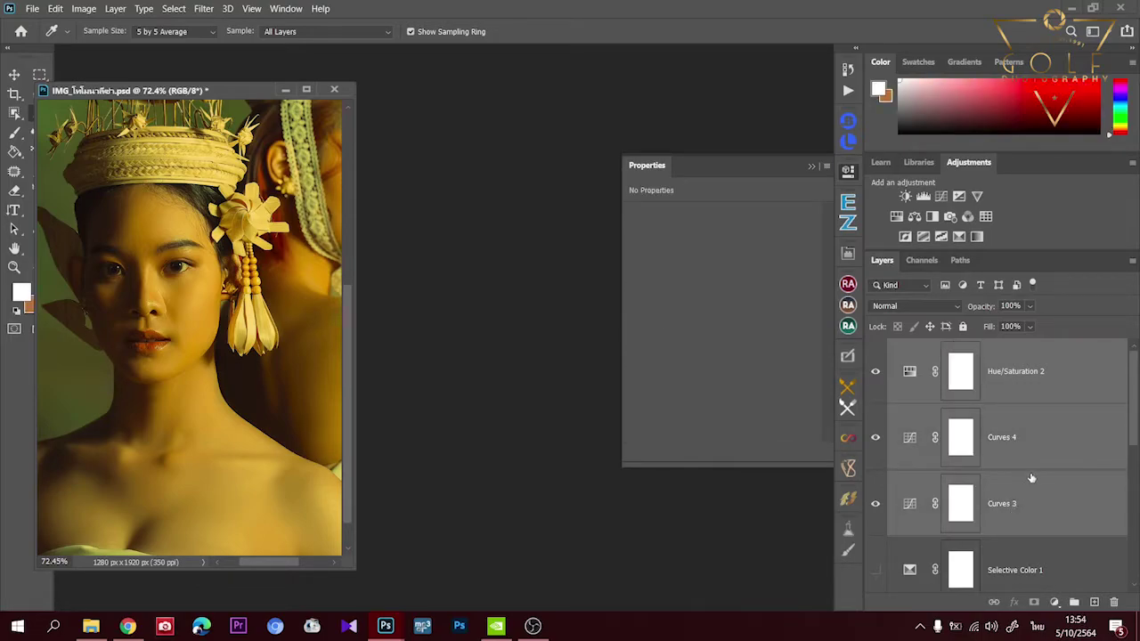
key("ctrl+g")
- Add a Selective Color layer above the new group and dock the portrait's window as a tab
left_click(1054, 602)
left_click(1038, 612)
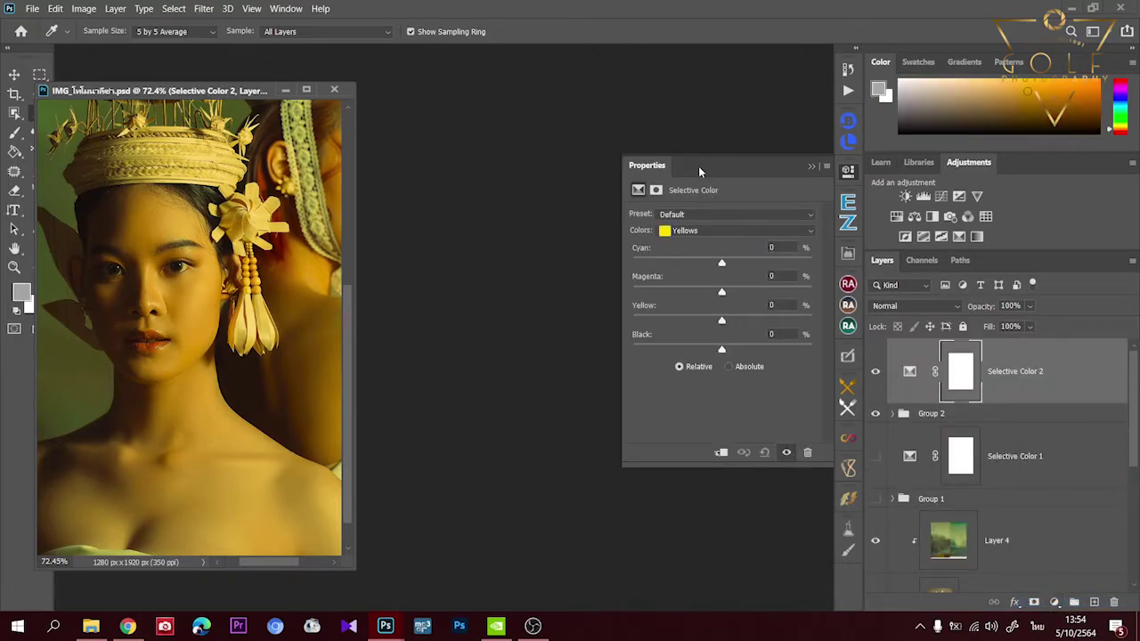
left_click_drag(190, 95, 288, 53)
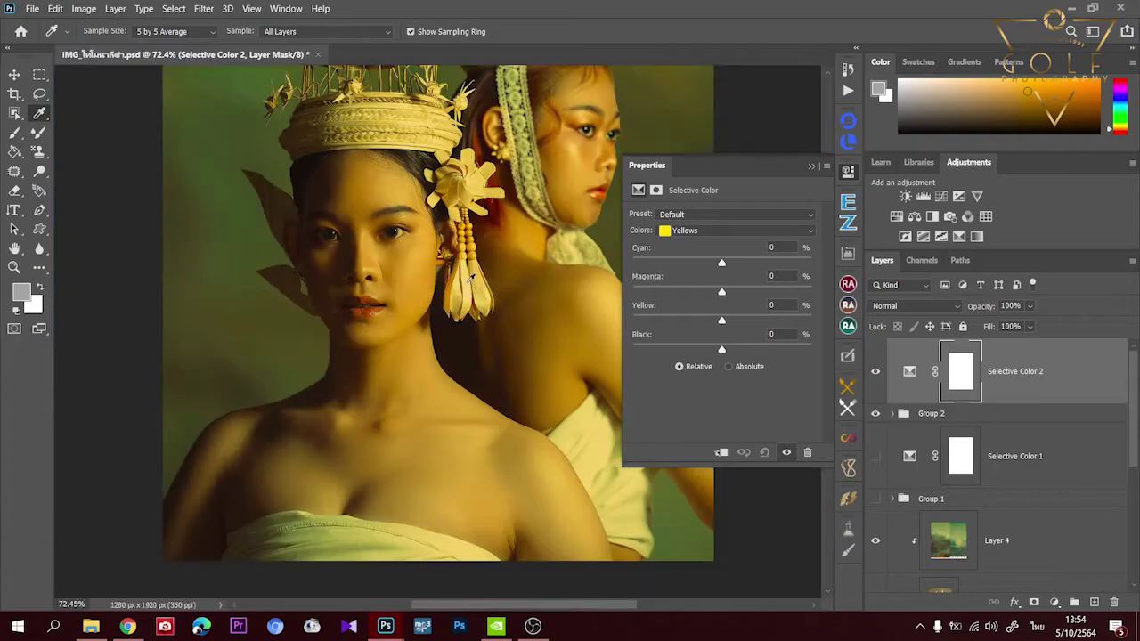
- Adjust the ink amounts of two colour ranges in the Selective Color layer to refine the skin and background, and collapse its settings
left_click(716, 232)
left_click(703, 218)
left_click_drag(721, 264, 725, 348)
left_click(718, 232)
left_click(717, 254)
left_click_drag(721, 266, 719, 353)
left_click(811, 168)
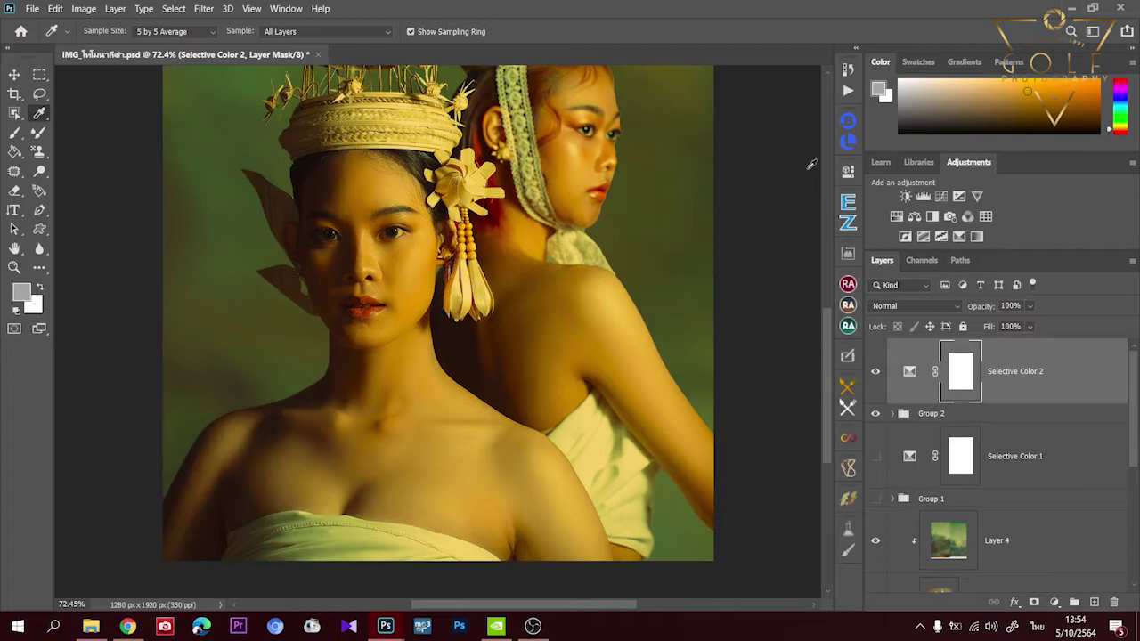
- Fit the whole portrait in view in a floating window and show the Mona Lisa beside it to compare their colours
key("ctrl+0")
left_click_drag(212, 55, 249, 71)
left_click(386, 626)
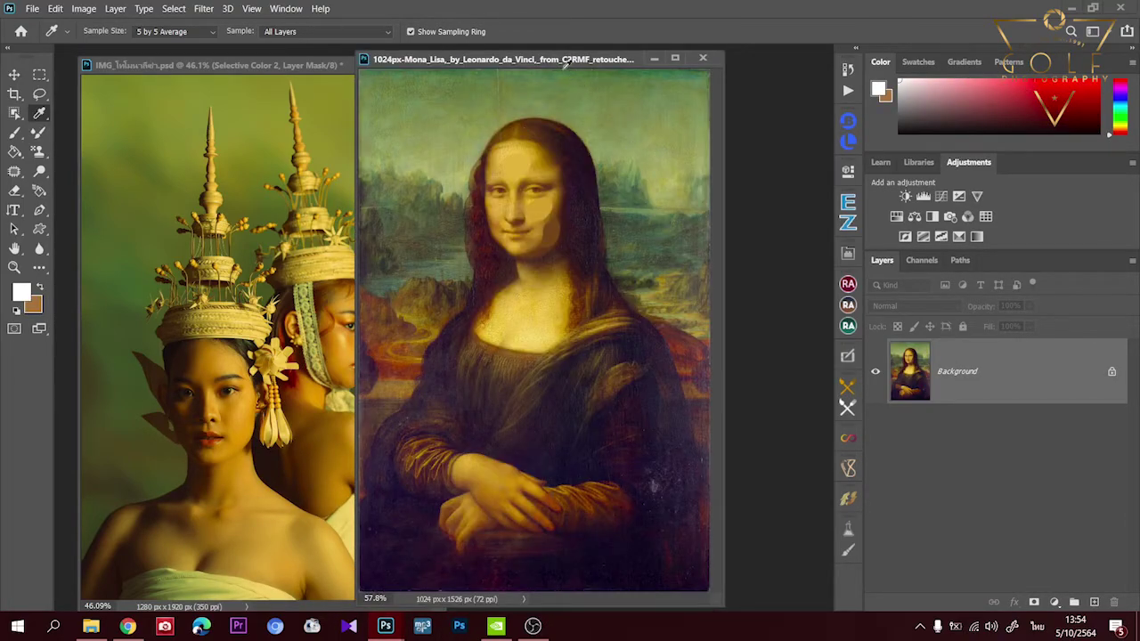
left_click_drag(567, 63, 684, 52)
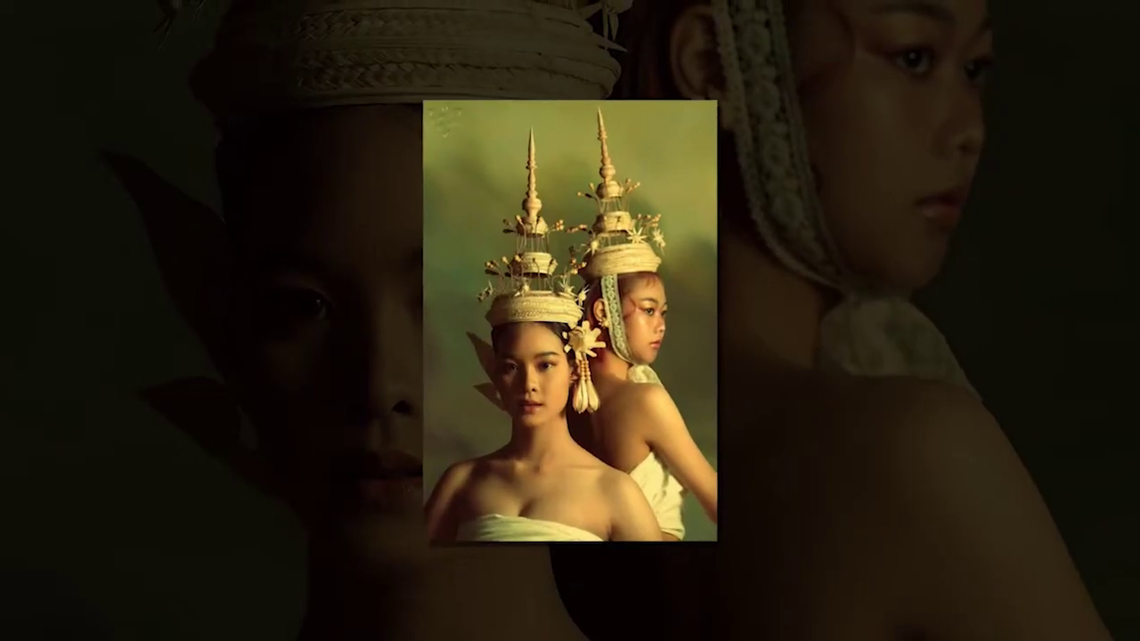